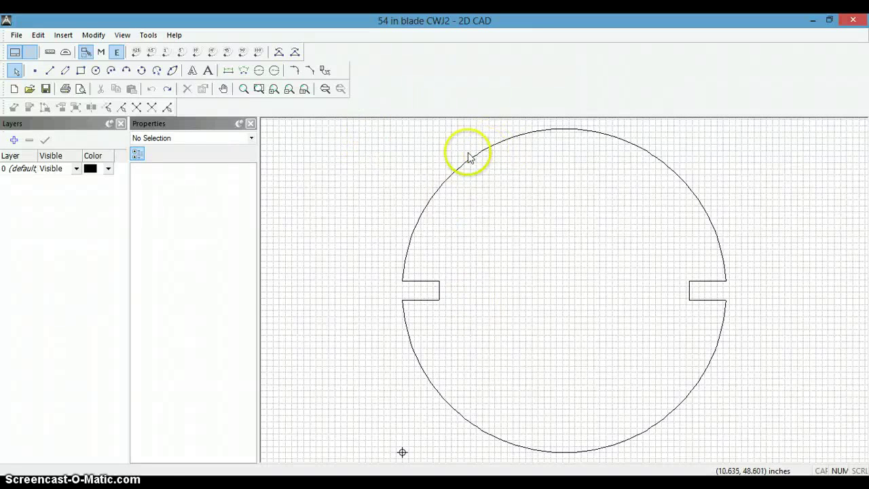
Step: Create a new blank drawing titled 'Drawing' from the File menu
{"action": "left_click", "coordinate": [16, 35]}
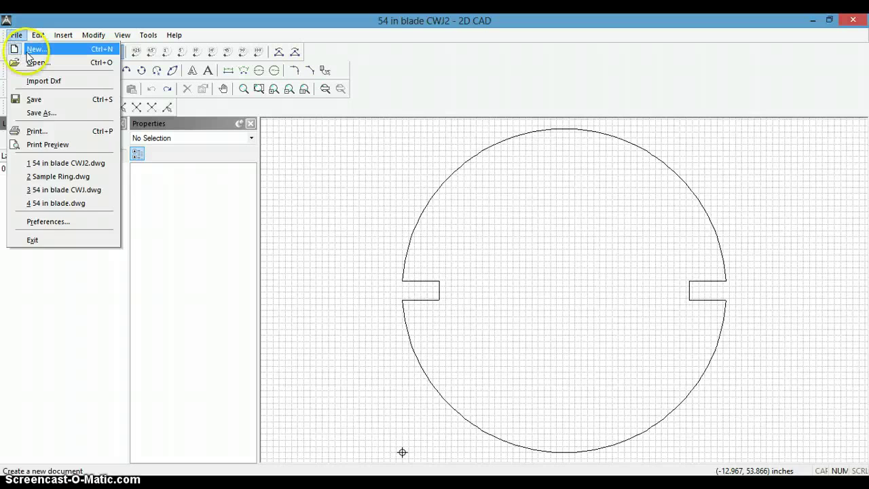
{"action": "left_click", "coordinate": [31, 50]}
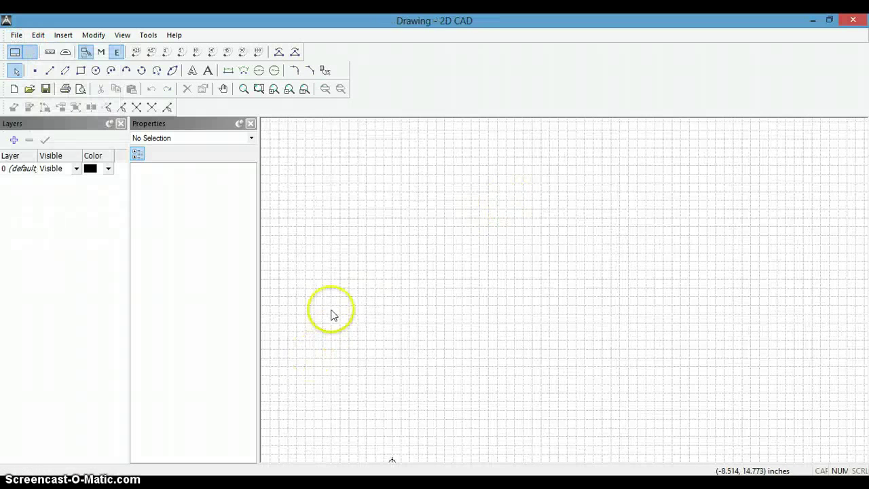
Step: Draw a long horizontal line starting at exact coordinates X 0, Y 26.25
{"action": "left_click", "coordinate": [50, 71]}
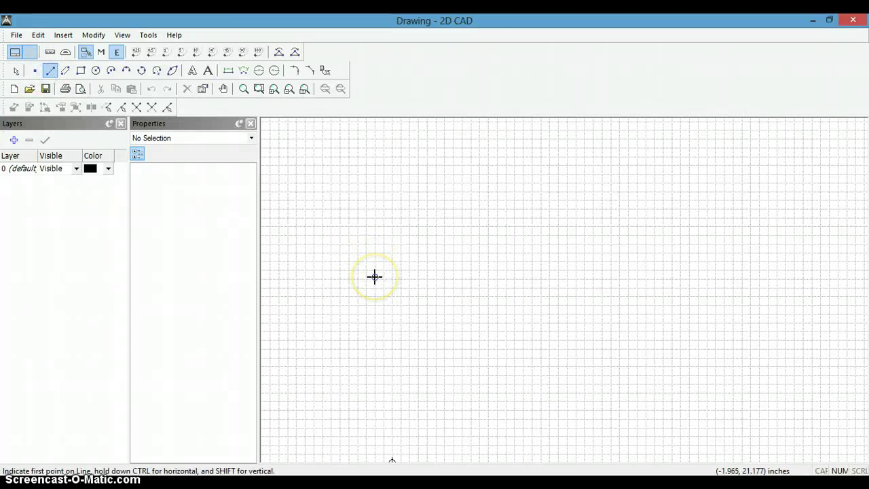
{"action": "right_click", "coordinate": [399, 200]}
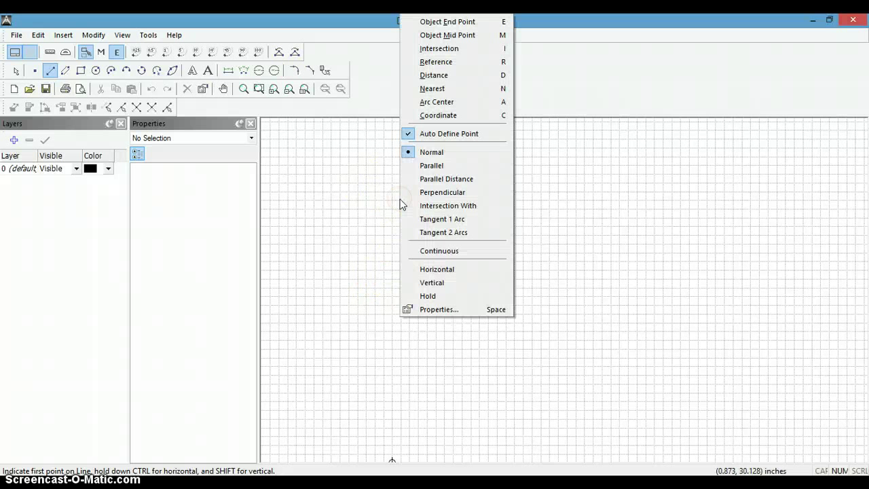
{"action": "left_click", "coordinate": [430, 138]}
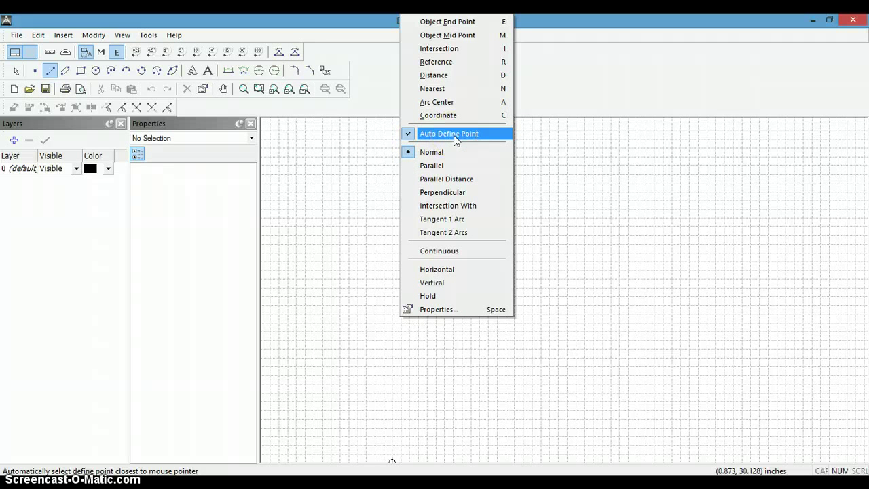
{"action": "left_click", "coordinate": [51, 72]}
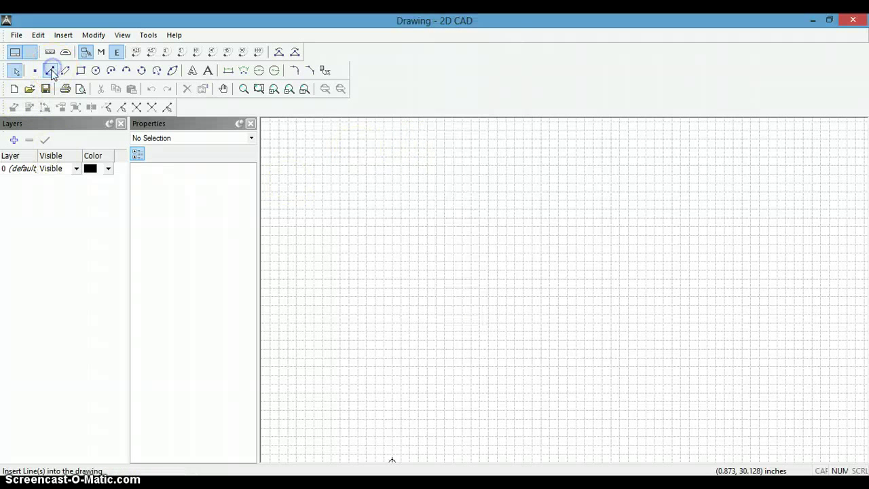
{"action": "right_click", "coordinate": [395, 292]}
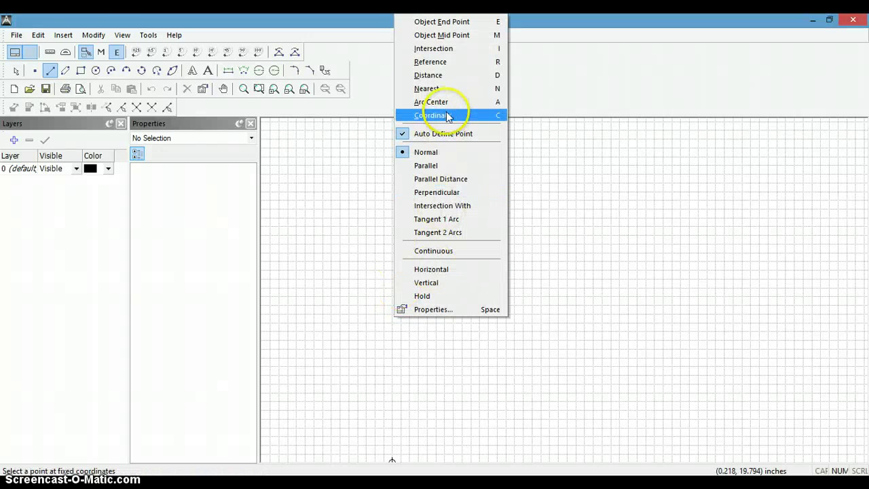
{"action": "left_click", "coordinate": [433, 116]}
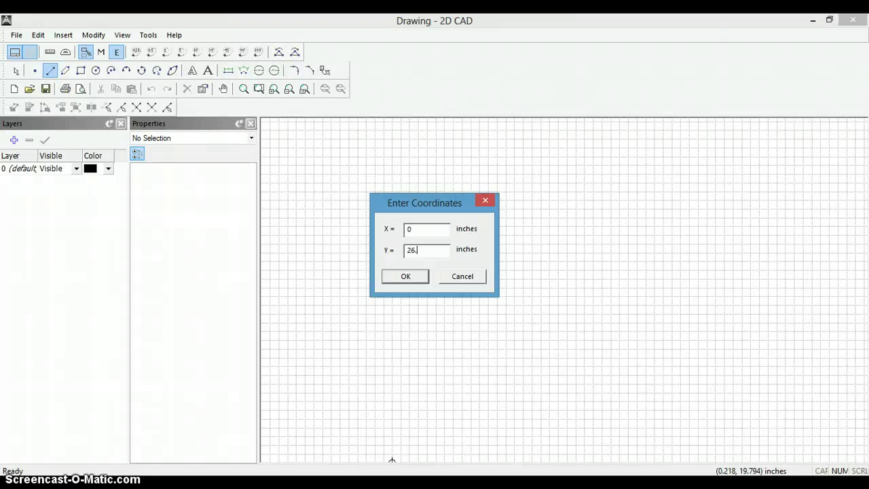
{"action": "left_click", "coordinate": [400, 275]}
{"action": "right_click", "coordinate": [675, 232]}
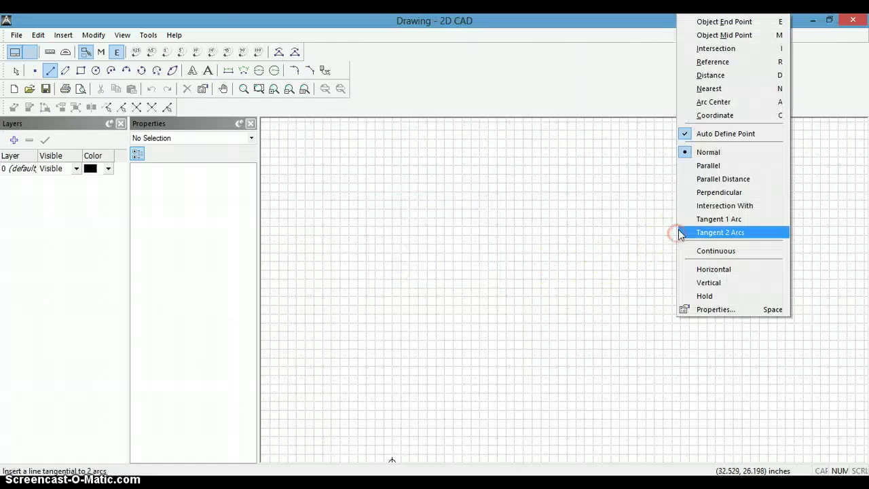
{"action": "left_click", "coordinate": [726, 284]}
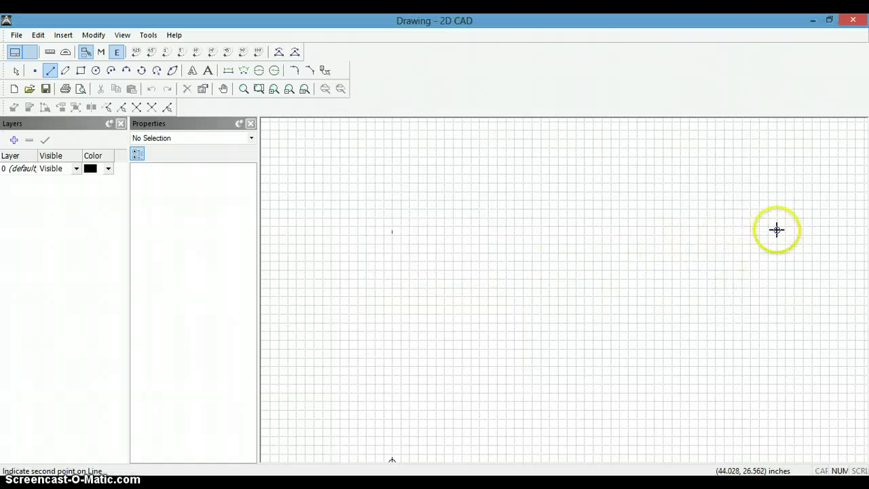
{"action": "right_click", "coordinate": [515, 285]}
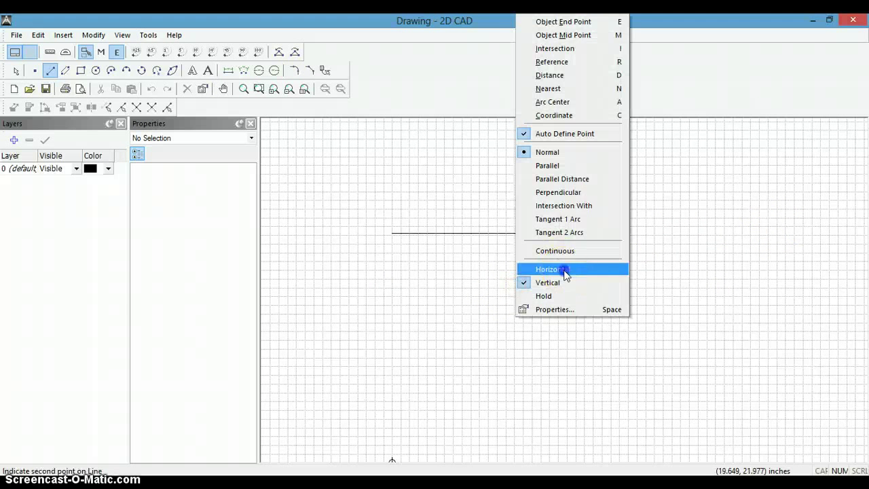
{"action": "left_click", "coordinate": [562, 270]}
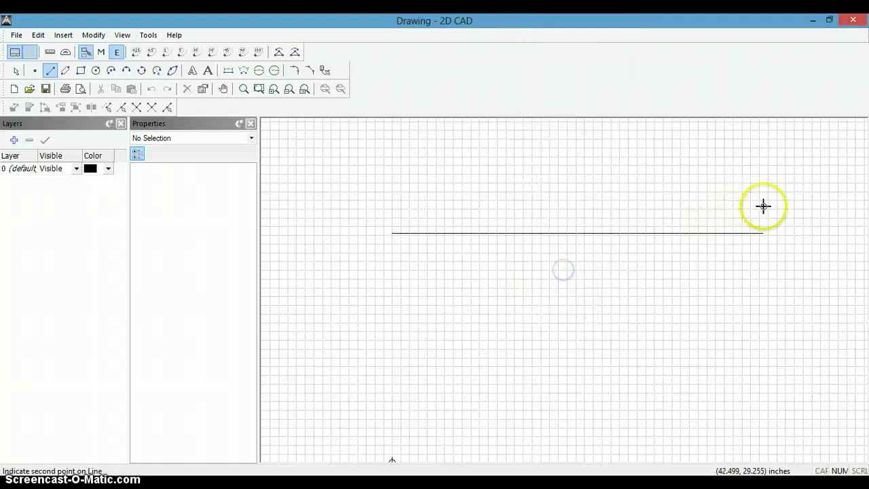
{"action": "left_click", "coordinate": [857, 237]}
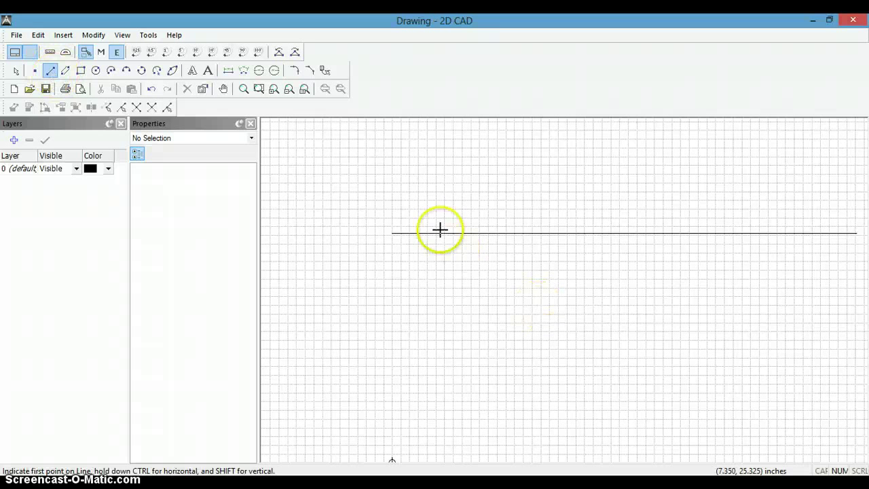
Step: Copy the horizontal line once, offset 4 inches upward in Y
{"action": "left_click", "coordinate": [17, 71]}
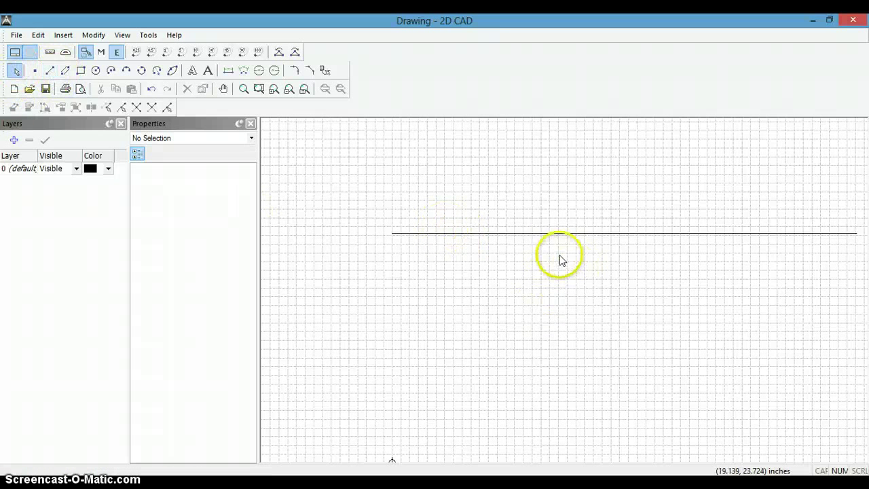
{"action": "left_click", "coordinate": [548, 234]}
{"action": "right_click", "coordinate": [550, 234]}
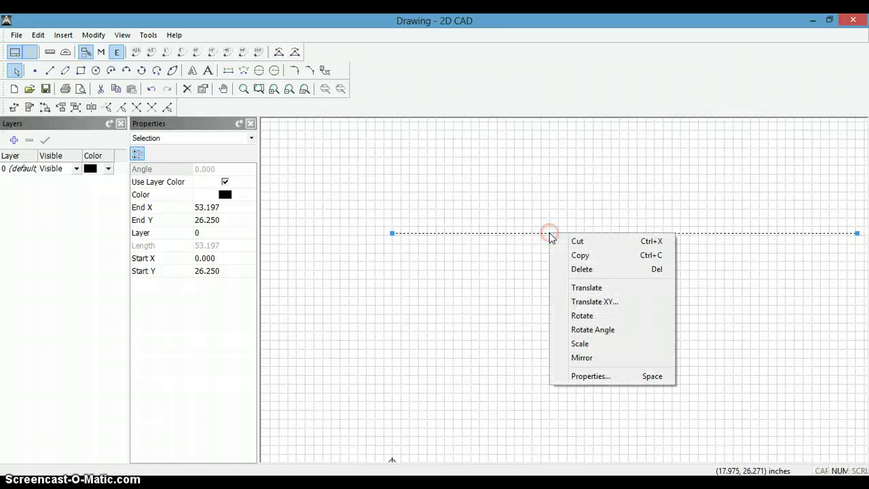
{"action": "left_click", "coordinate": [581, 302]}
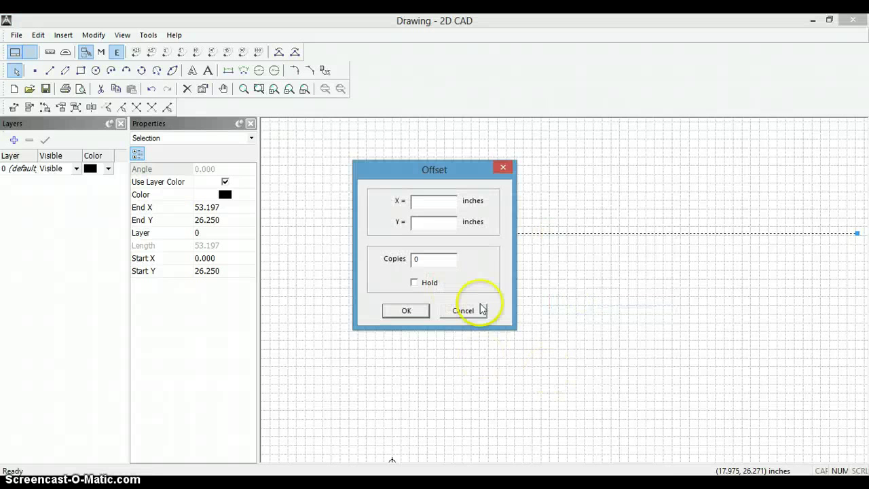
{"action": "left_click_drag", "start_coordinate": [464, 164], "coordinate": [471, 233]}
{"action": "left_click", "coordinate": [428, 290]}
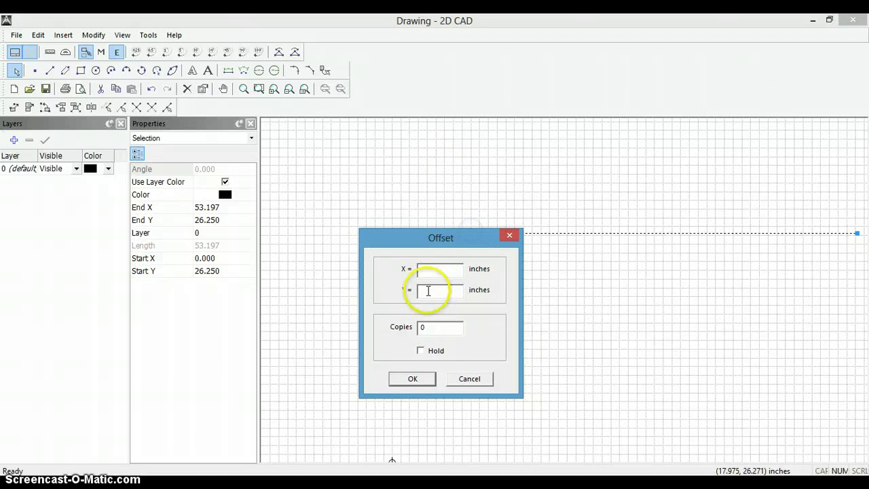
{"action": "left_click_drag", "start_coordinate": [436, 330], "coordinate": [412, 332]}
{"action": "type", "text": "1"}
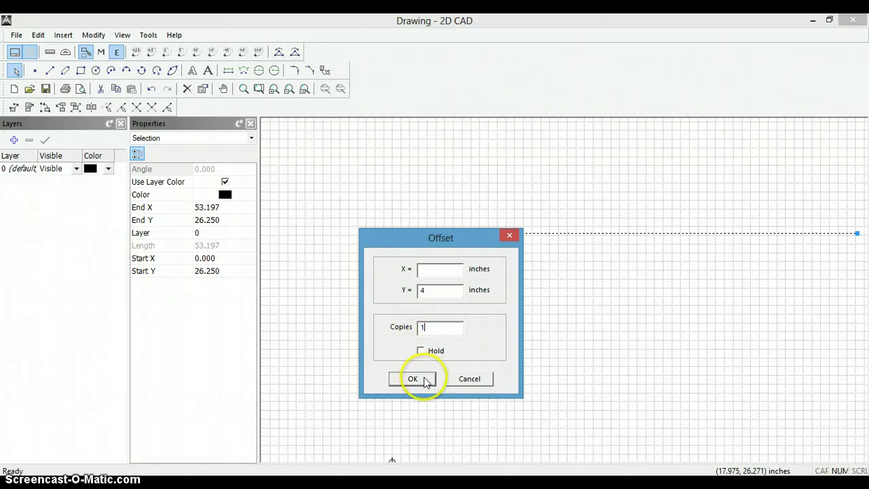
{"action": "left_click", "coordinate": [412, 379]}
Step: Make a second copy of the line offset 4 inches downward
{"action": "right_click", "coordinate": [524, 234]}
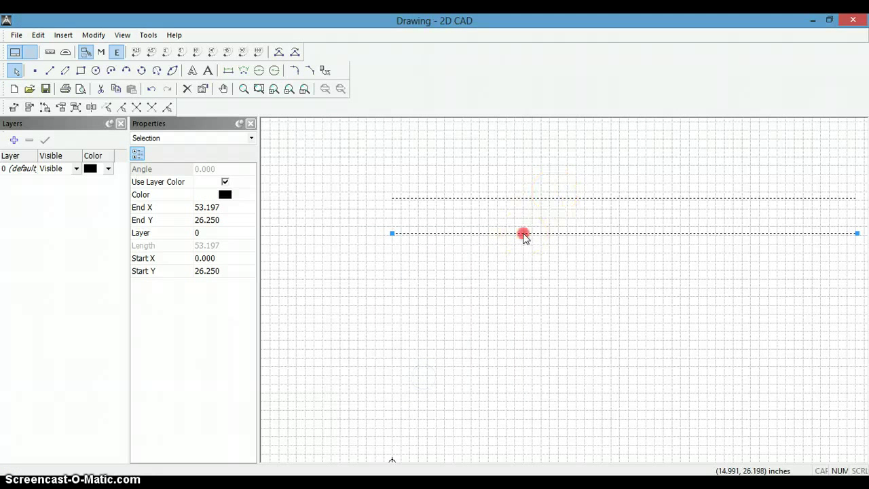
{"action": "left_click", "coordinate": [556, 301]}
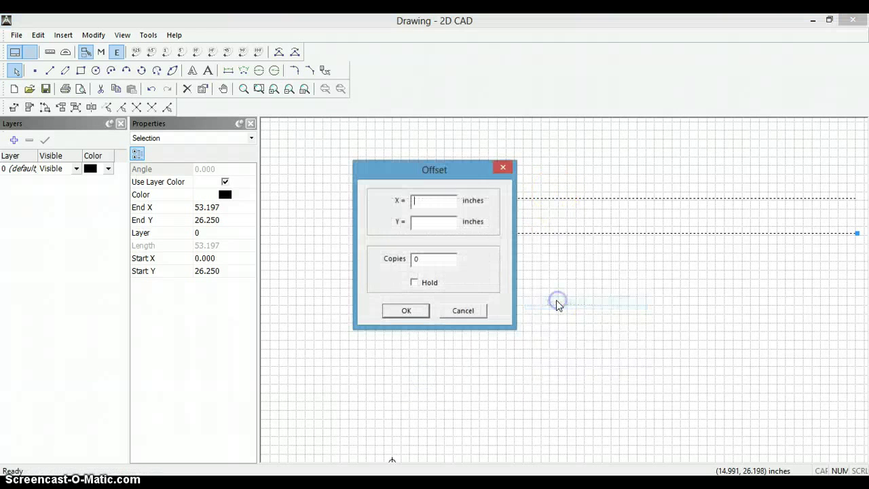
{"action": "left_click", "coordinate": [424, 222]}
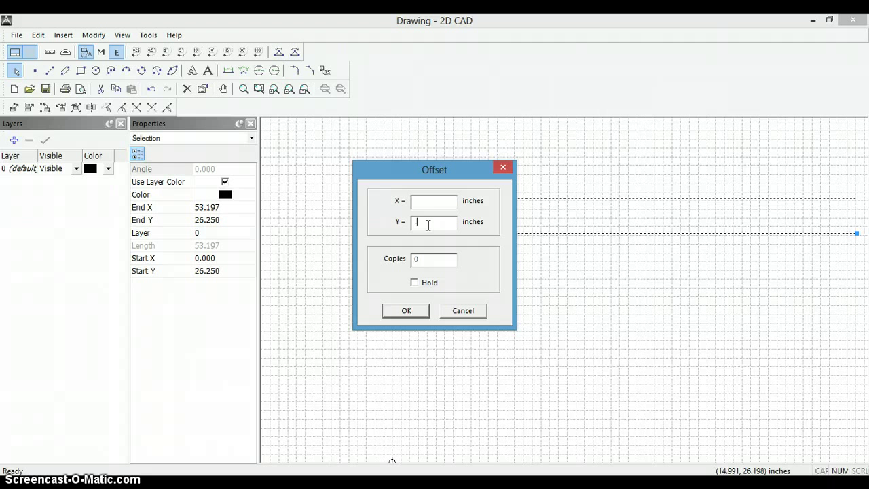
{"action": "left_click", "coordinate": [422, 260]}
{"action": "left_click", "coordinate": [408, 310]}
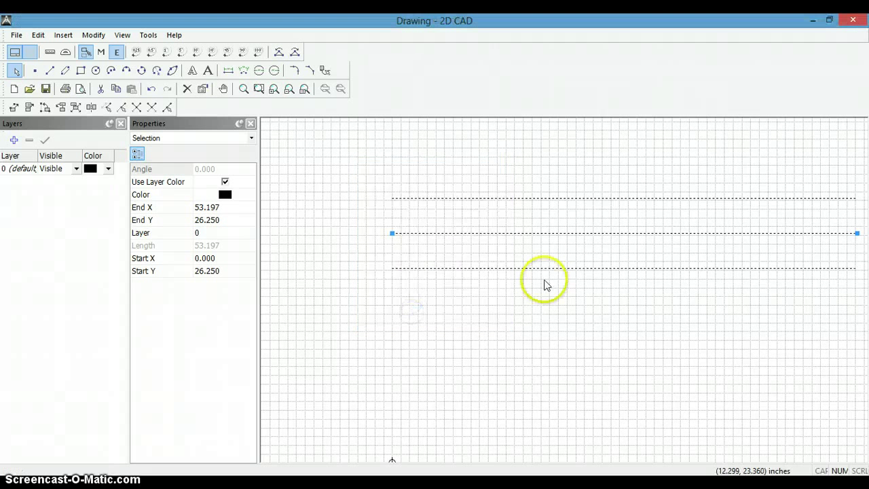
Step: Draw a vertical line 6 inches right of the upper line's left end, extending below all three
{"action": "left_click", "coordinate": [50, 74]}
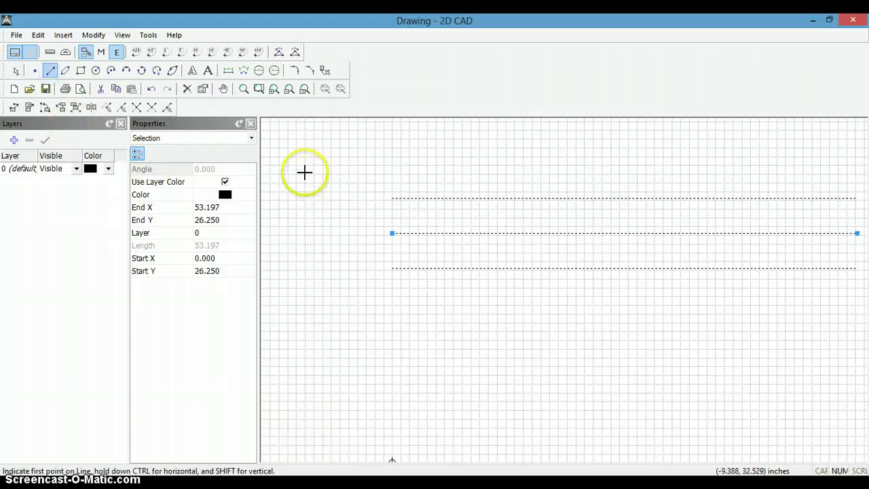
{"action": "right_click", "coordinate": [360, 181]}
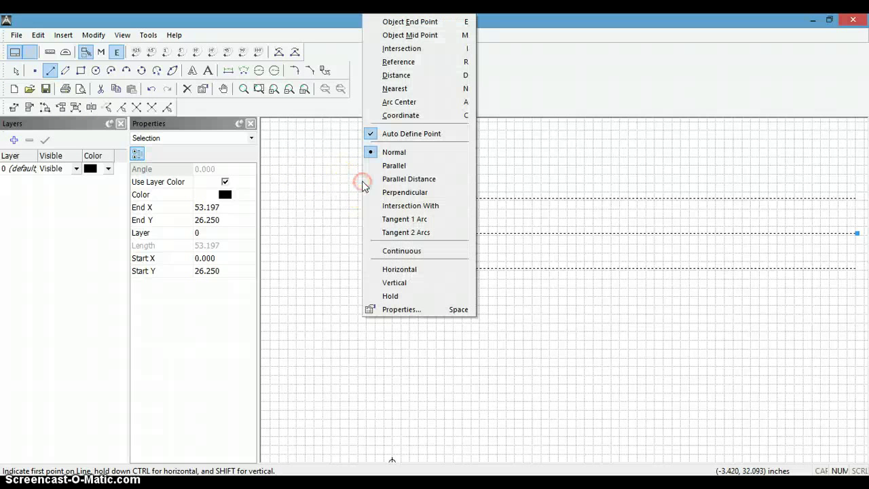
{"action": "left_click", "coordinate": [401, 63]}
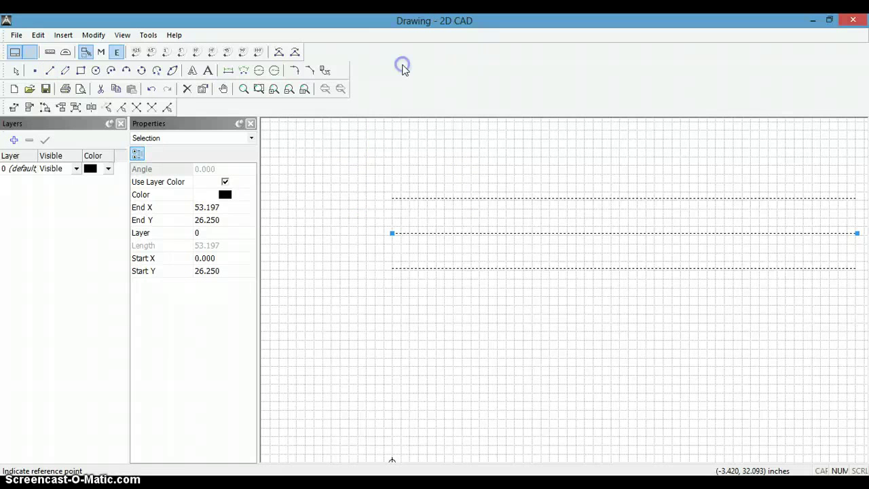
{"action": "left_click", "coordinate": [394, 197]}
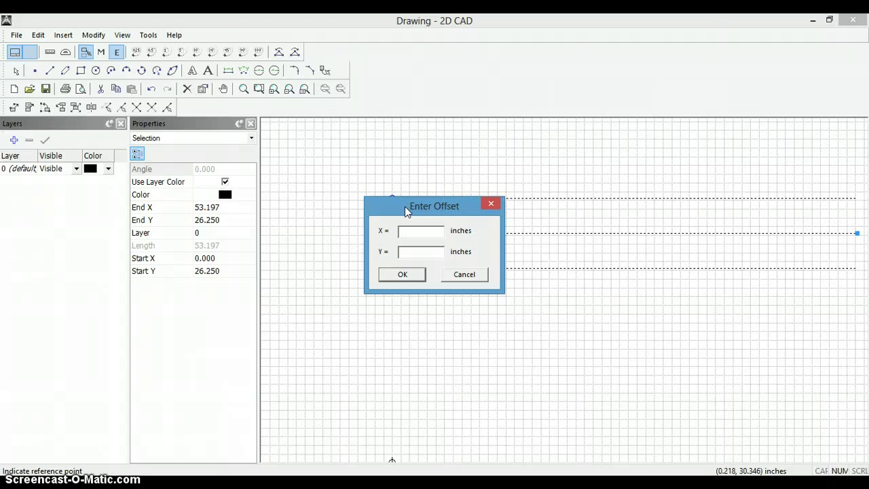
{"action": "left_click", "coordinate": [404, 213]}
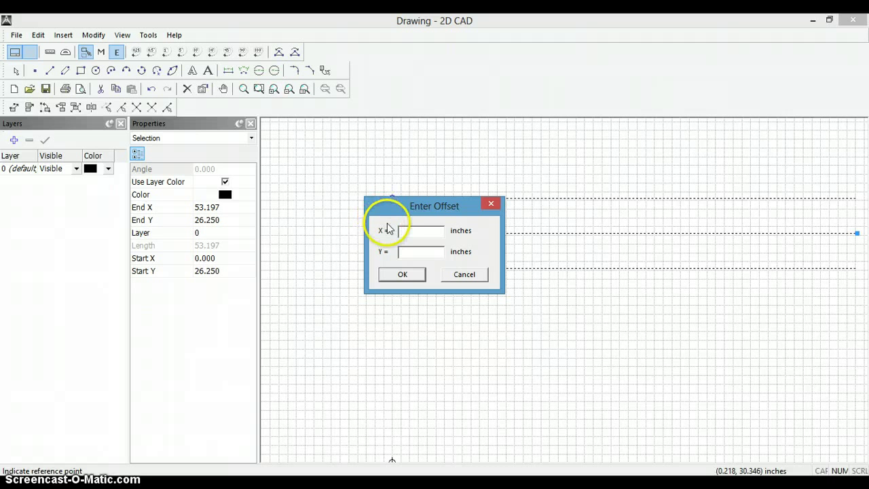
{"action": "left_click", "coordinate": [402, 275]}
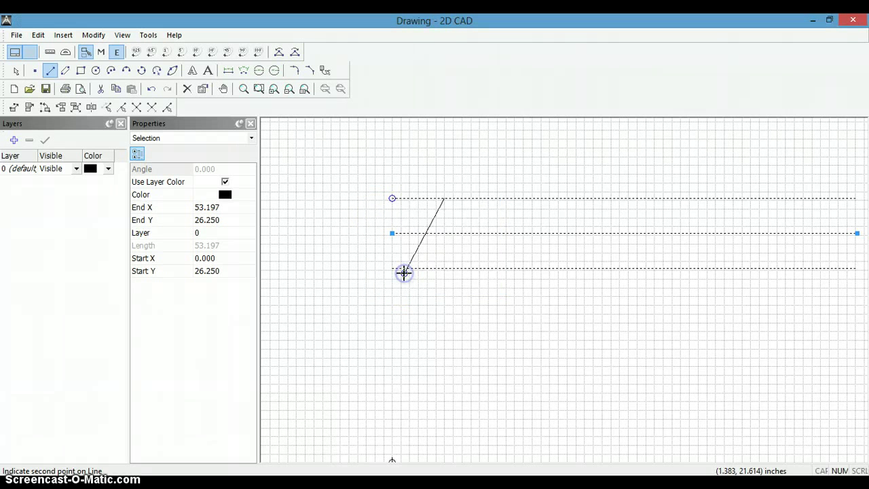
{"action": "right_click", "coordinate": [443, 315]}
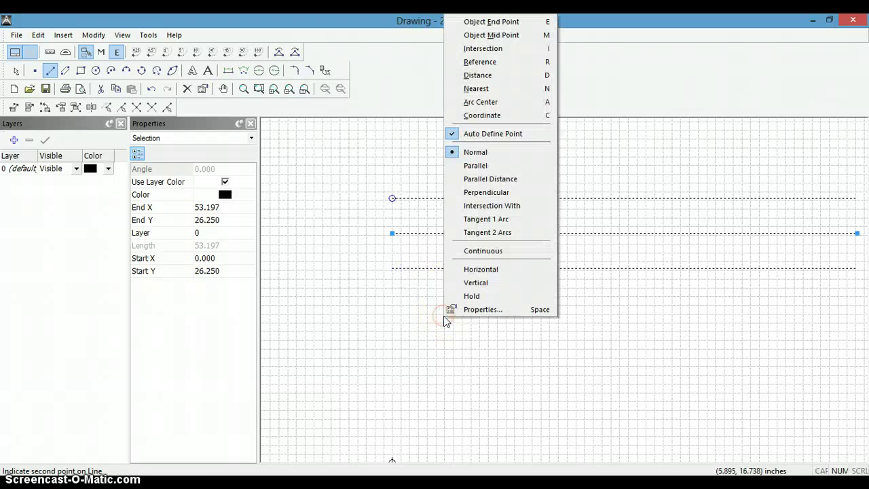
{"action": "left_click", "coordinate": [468, 282]}
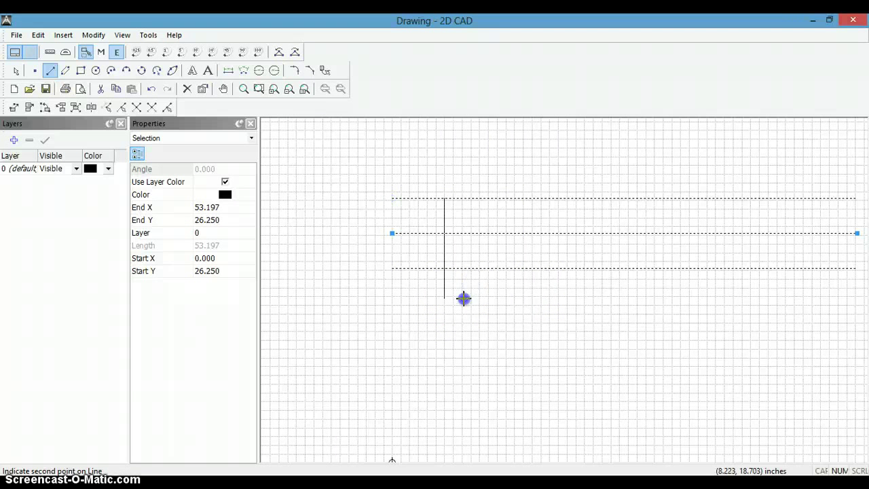
{"action": "left_click", "coordinate": [463, 298]}
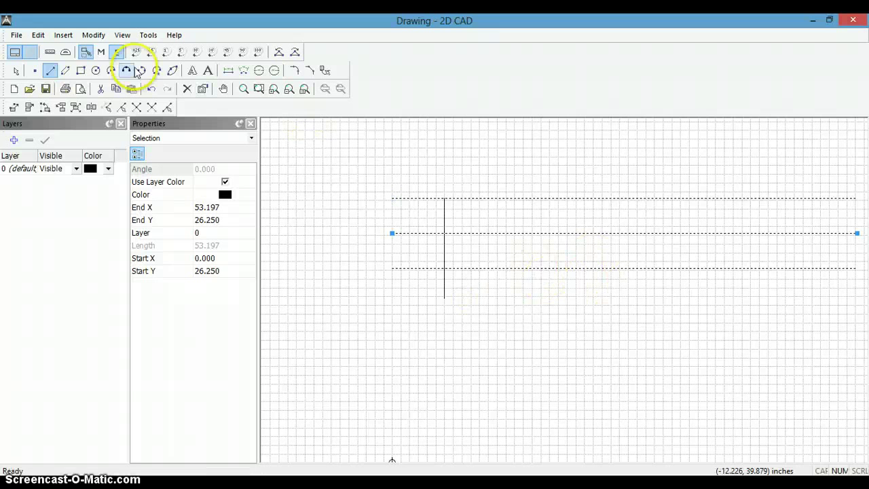
Step: Draw a vertical line offset X -6 from the upper line's right end, extending below all three
{"action": "left_click", "coordinate": [49, 70]}
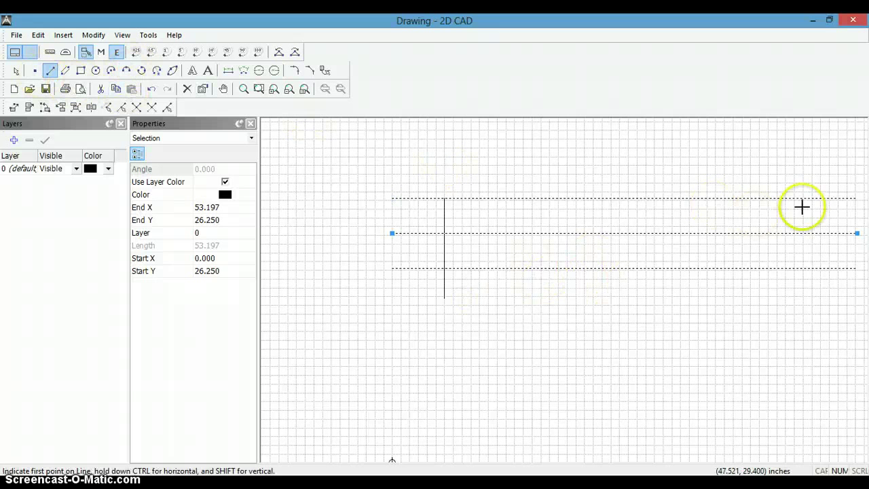
{"action": "right_click", "coordinate": [856, 199]}
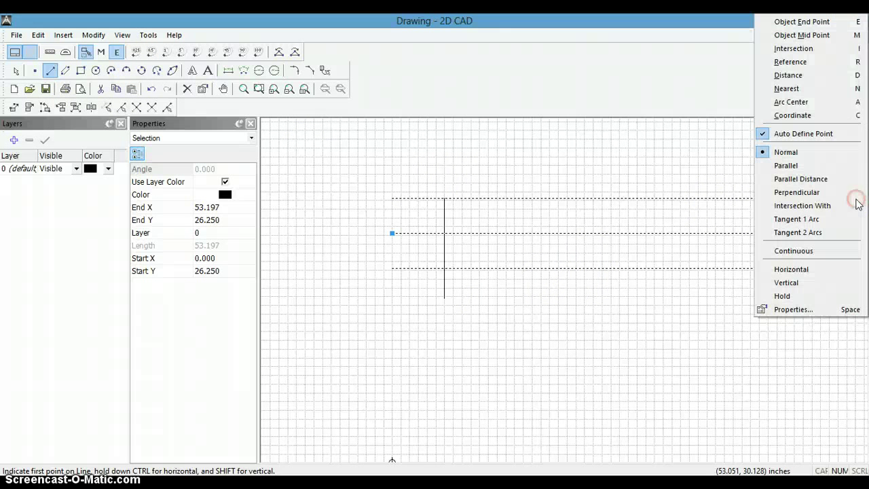
{"action": "left_click", "coordinate": [794, 64]}
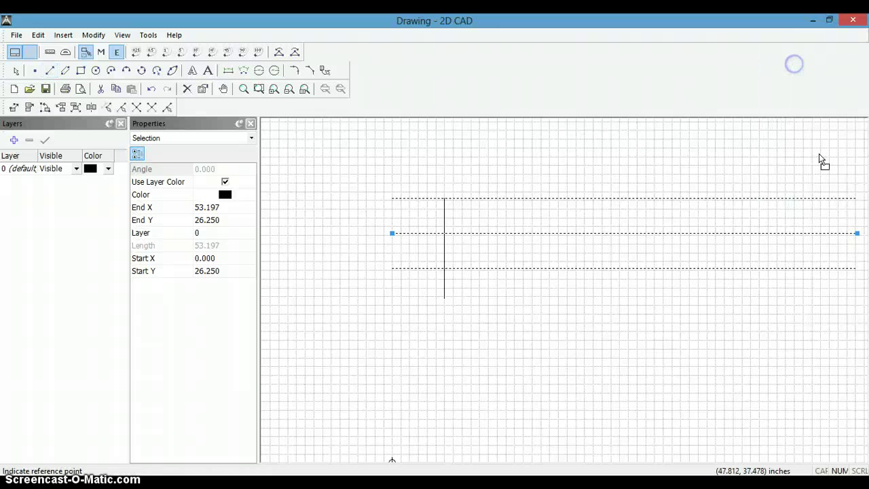
{"action": "left_click", "coordinate": [856, 198]}
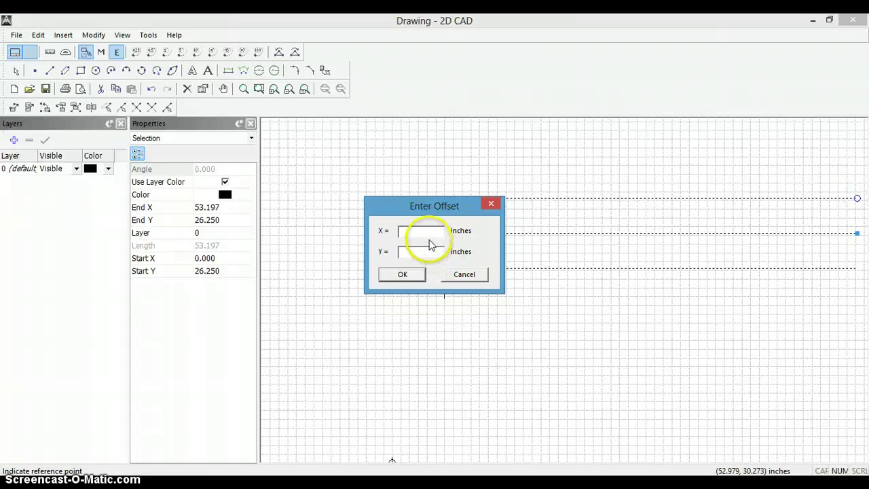
{"action": "type", "text": "-6"}
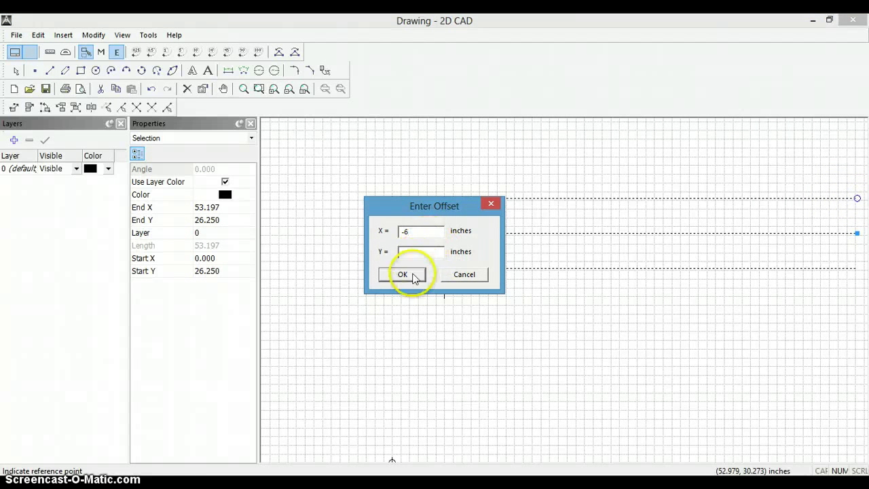
{"action": "left_click", "coordinate": [402, 274]}
{"action": "right_click", "coordinate": [806, 320]}
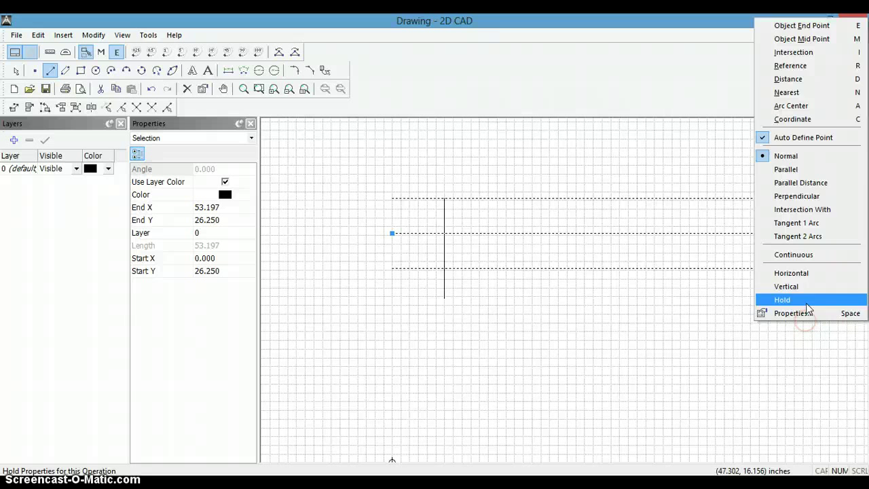
{"action": "left_click", "coordinate": [805, 287]}
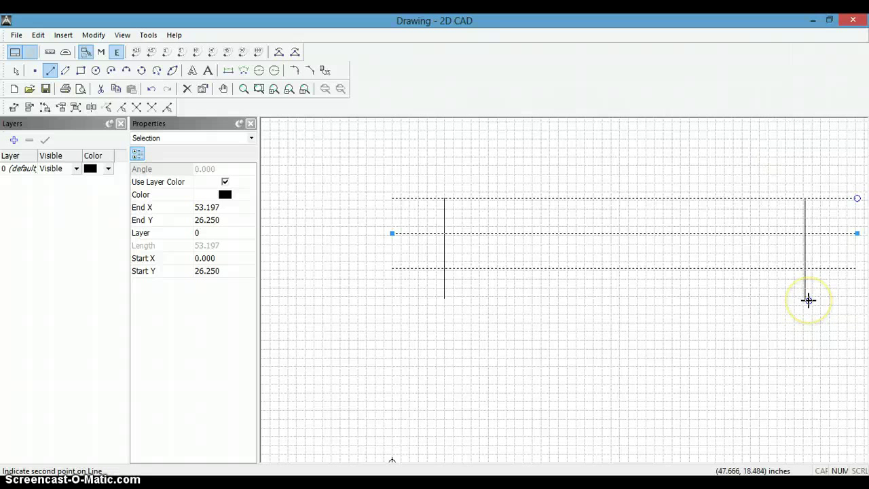
{"action": "left_click", "coordinate": [806, 290]}
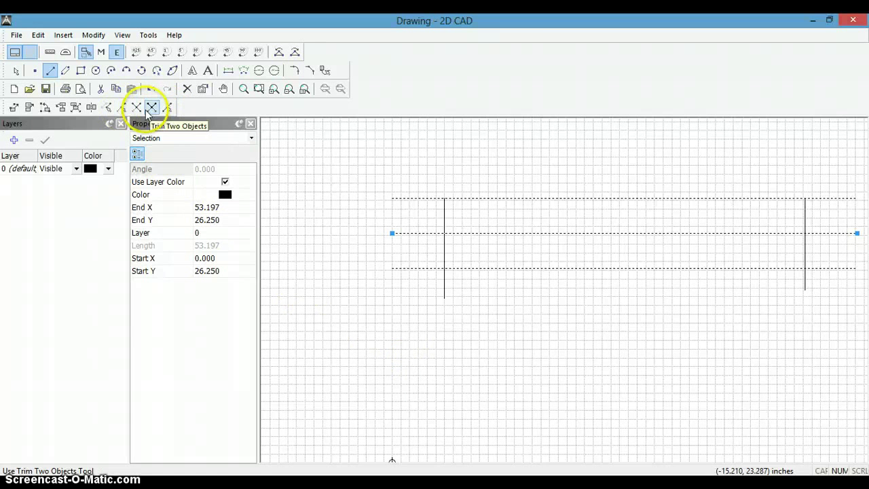
Step: Trim both vertical lines' tails at the lower dashed line
{"action": "left_click", "coordinate": [137, 107]}
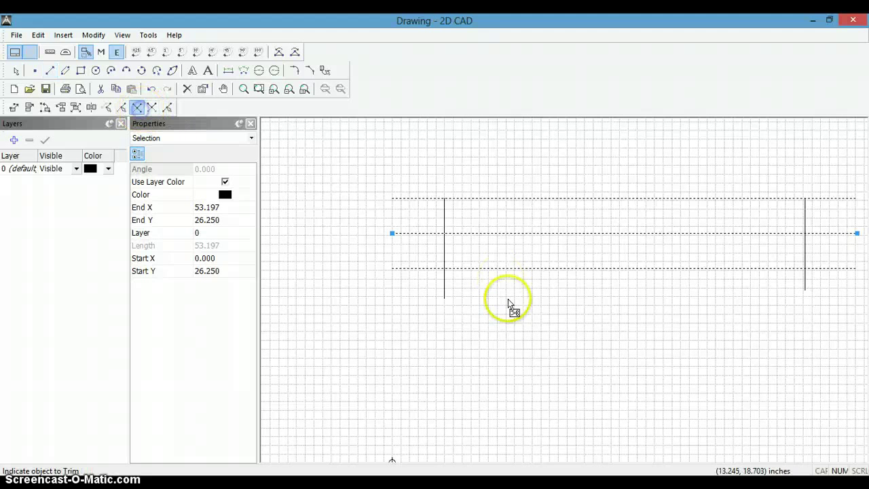
{"action": "left_click", "coordinate": [446, 288]}
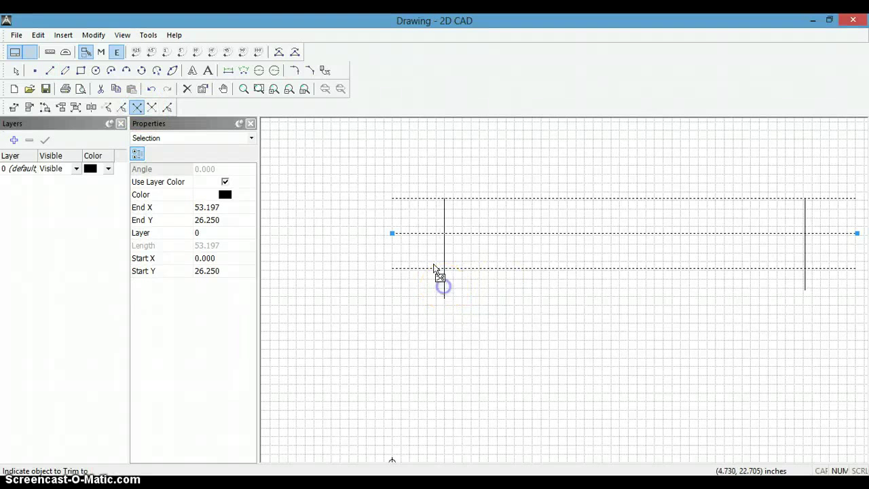
{"action": "left_click", "coordinate": [806, 285]}
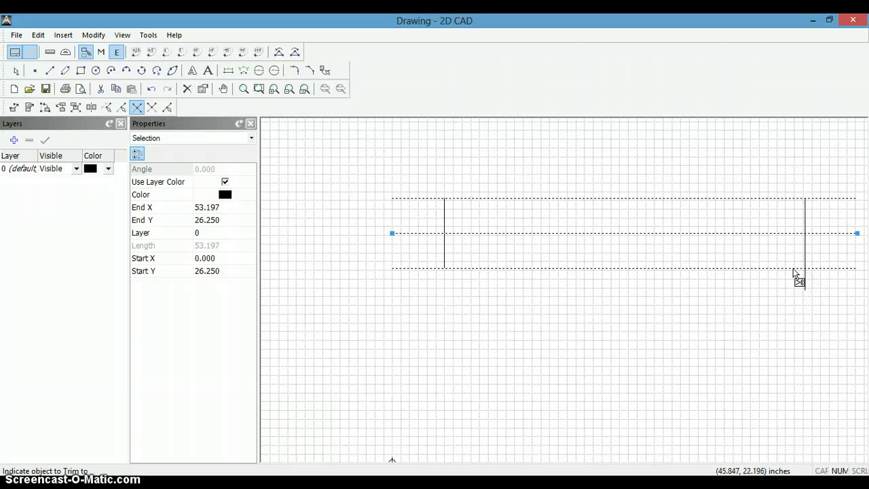
{"action": "left_click", "coordinate": [794, 271]}
{"action": "left_click_drag", "start_coordinate": [566, 360], "coordinate": [581, 275]}
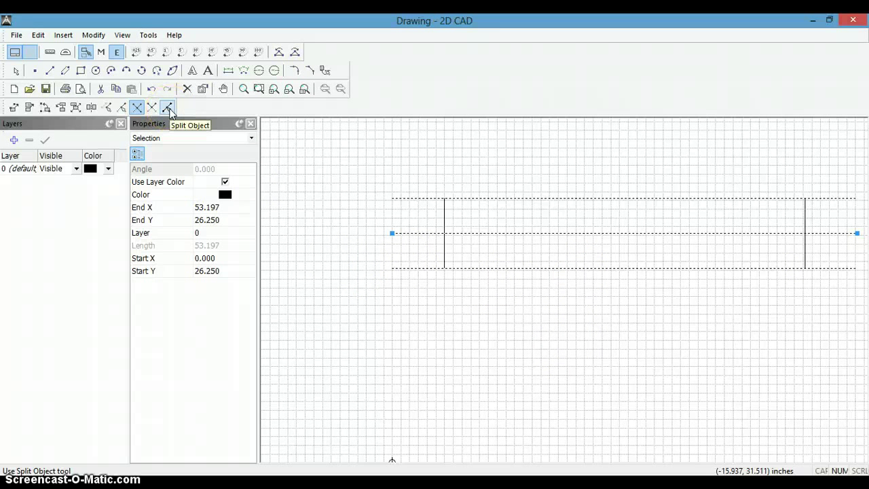
Step: Split the lower dashed line at both verticals and delete its middle piece
{"action": "left_click", "coordinate": [168, 109]}
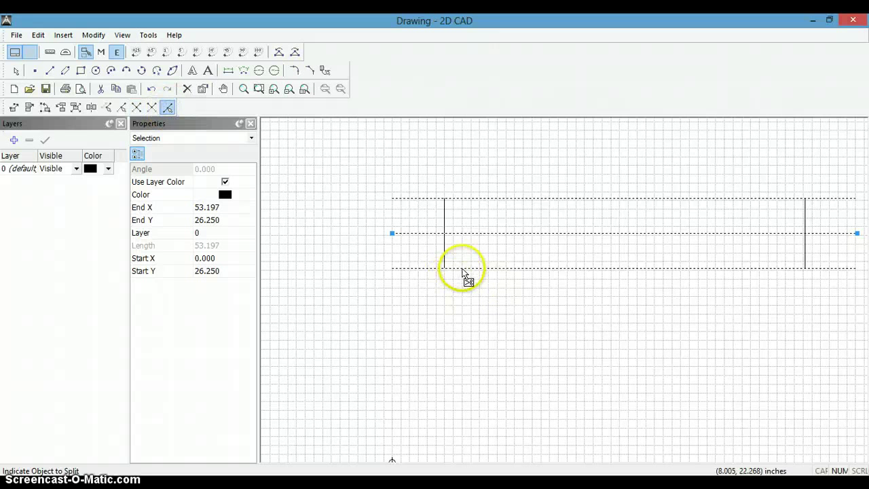
{"action": "left_click", "coordinate": [462, 268]}
{"action": "left_click", "coordinate": [786, 268]}
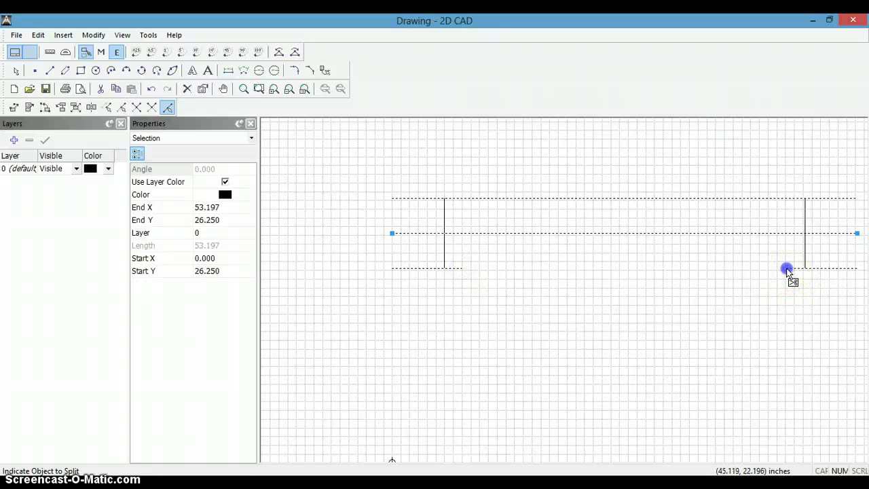
{"action": "left_click", "coordinate": [16, 71]}
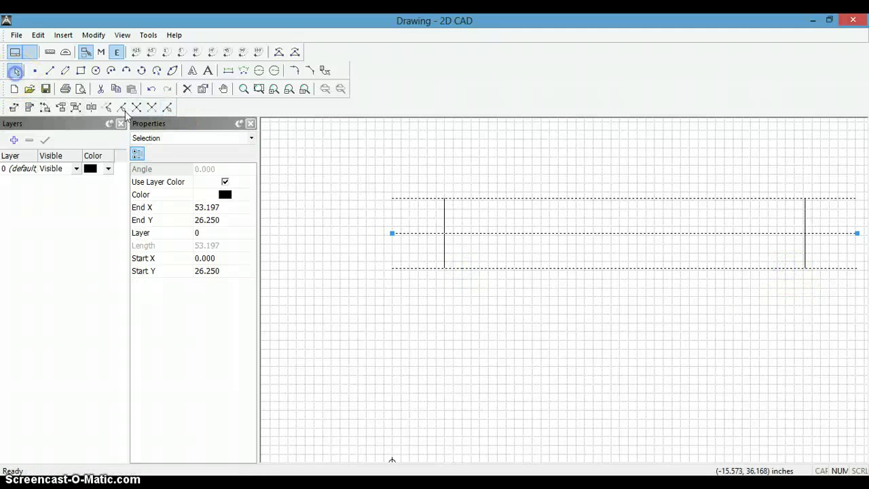
{"action": "left_click", "coordinate": [579, 269]}
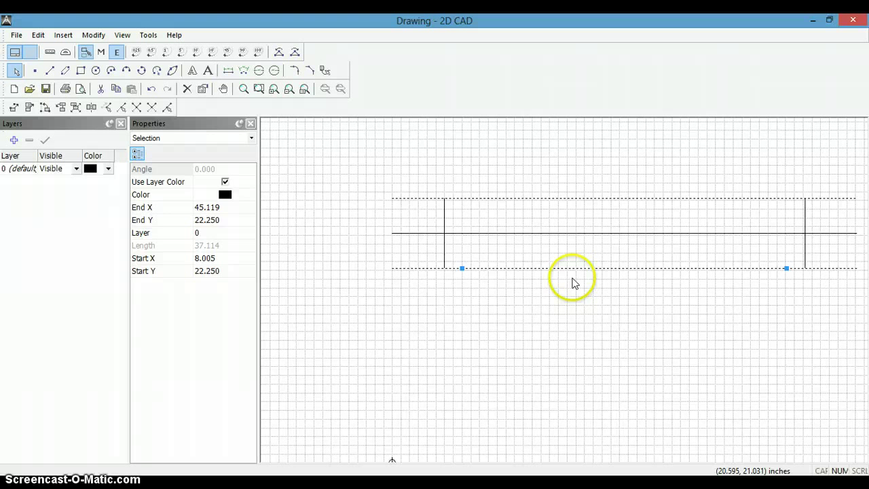
{"action": "key", "text": "Delete"}
Step: Split the upper dashed line at both verticals and delete its middle piece
{"action": "left_click", "coordinate": [167, 107]}
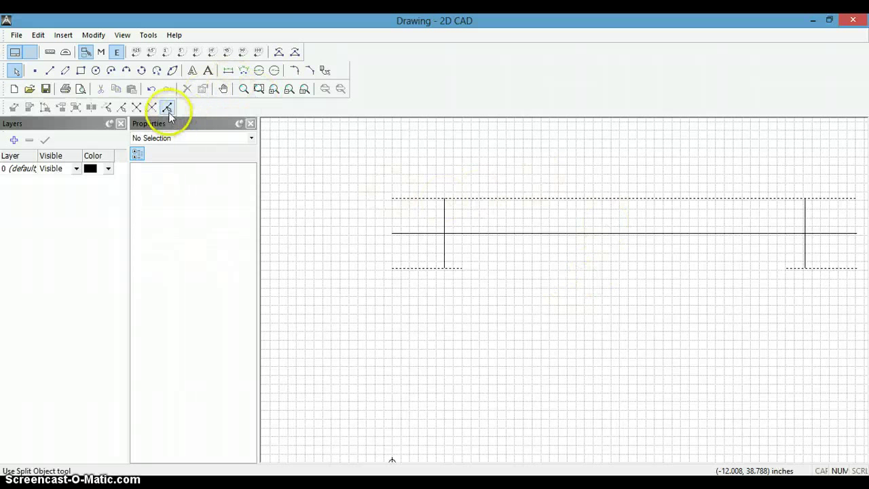
{"action": "left_click", "coordinate": [464, 199]}
{"action": "left_click", "coordinate": [785, 198]}
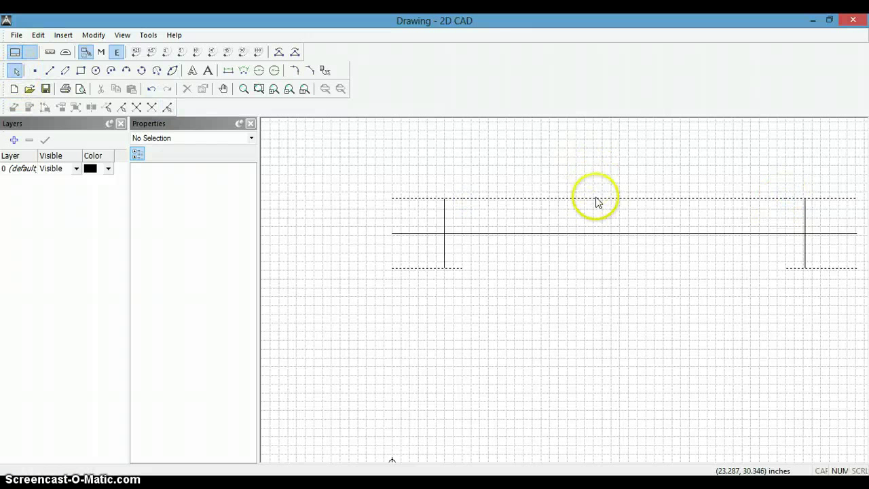
{"action": "left_click", "coordinate": [596, 198]}
{"action": "key", "text": "Delete"}
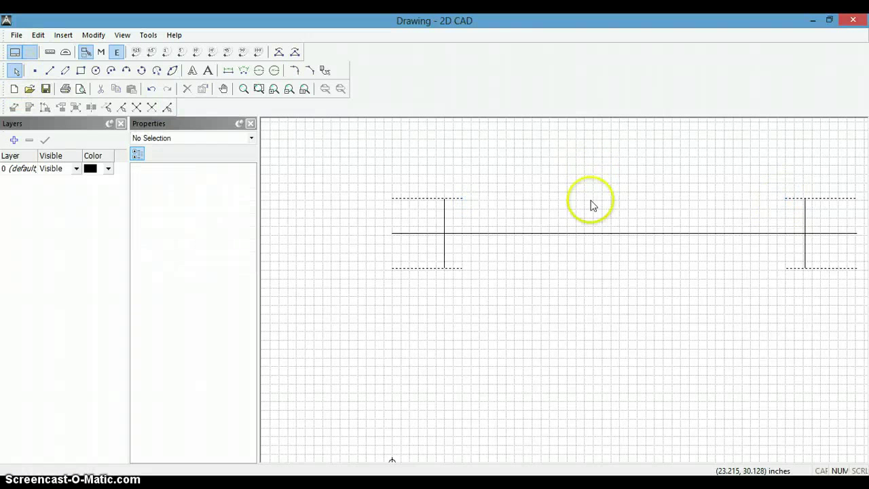
Step: Trim the leftover dashed stubs back to the left and right vertical lines
{"action": "left_click", "coordinate": [141, 110]}
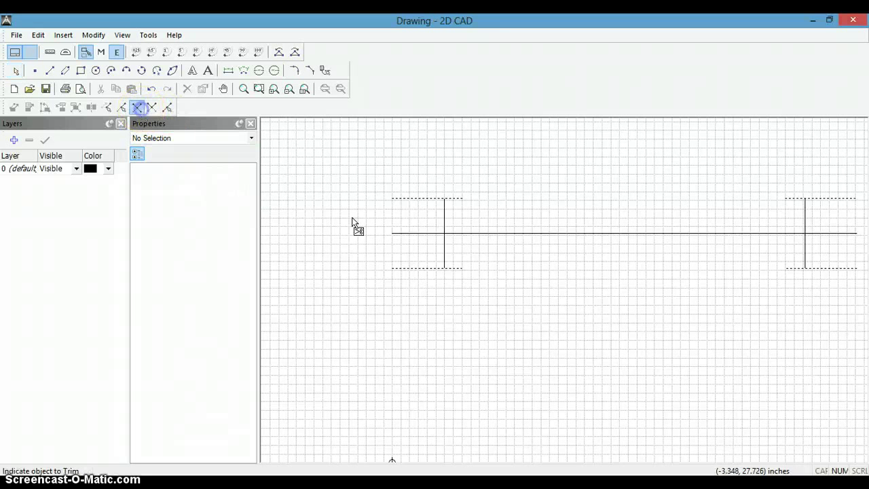
{"action": "left_click", "coordinate": [446, 217]}
{"action": "left_click", "coordinate": [461, 270]}
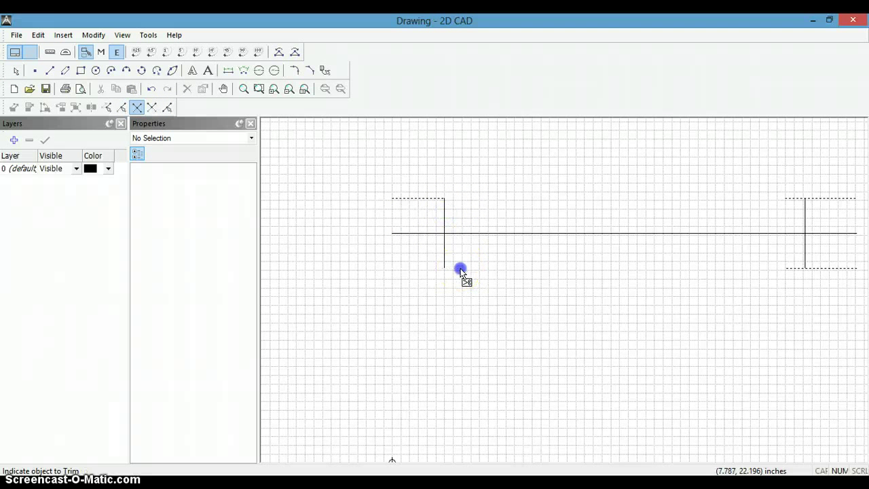
{"action": "left_click", "coordinate": [445, 259]}
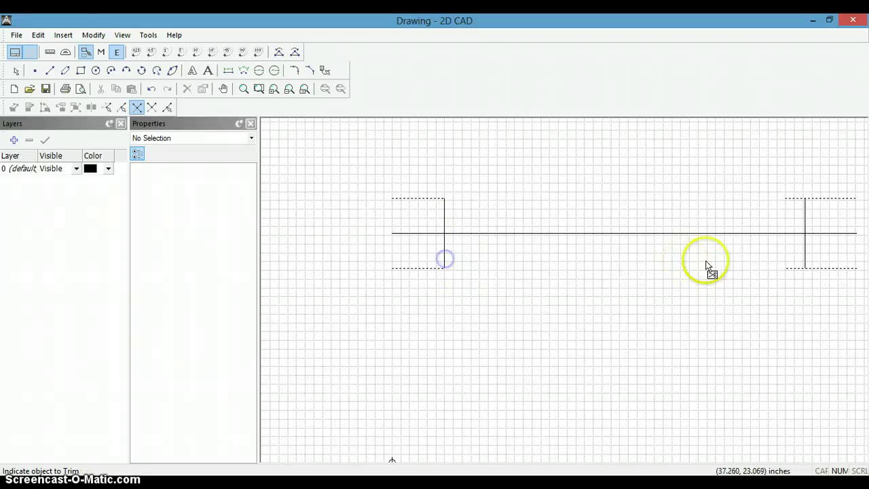
{"action": "left_click", "coordinate": [804, 261]}
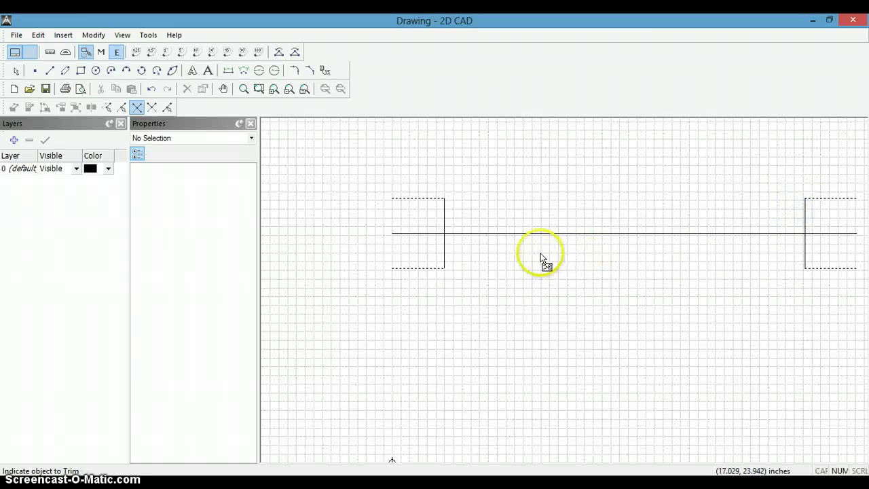
Step: Draw a 52.5-inch-diameter circle centred on the horizontal centre line
{"action": "left_click", "coordinate": [97, 72]}
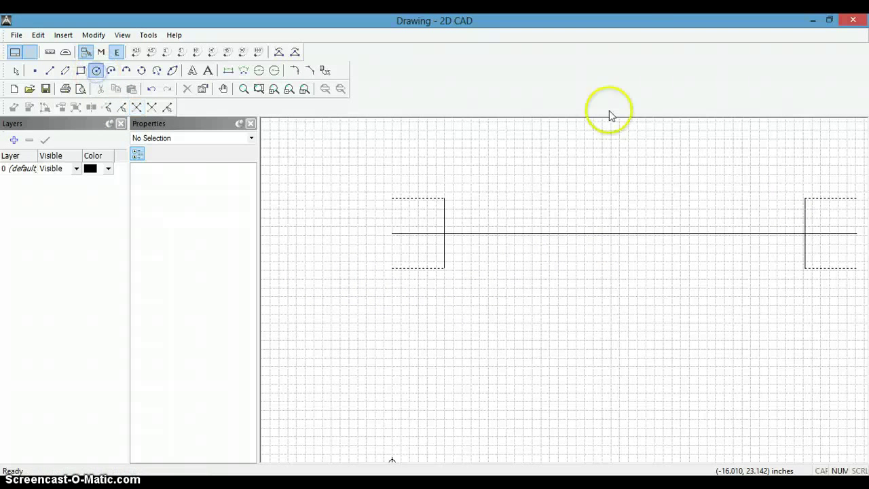
{"action": "right_click", "coordinate": [599, 171]}
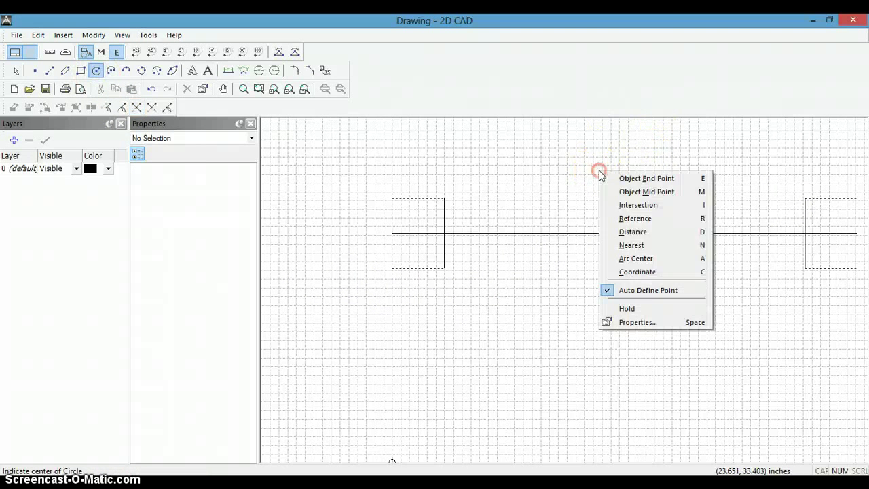
{"action": "left_click", "coordinate": [521, 138]}
{"action": "key", "text": "Escape"}
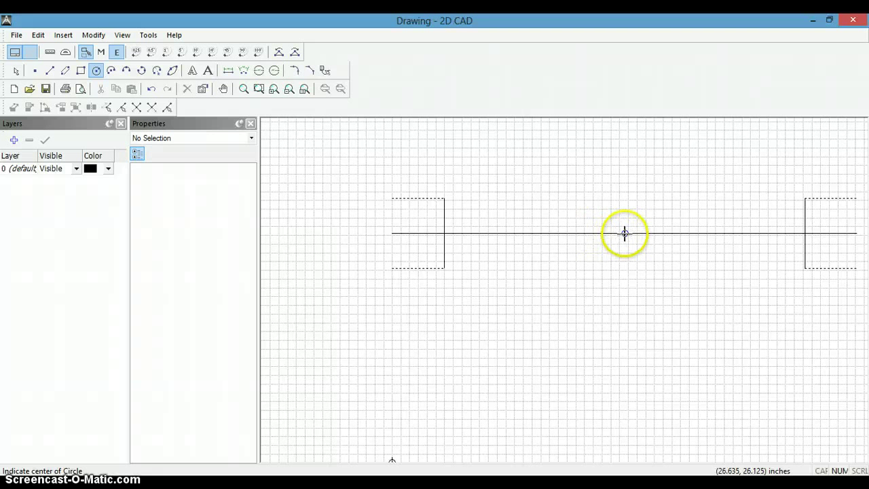
{"action": "left_click", "coordinate": [625, 233]}
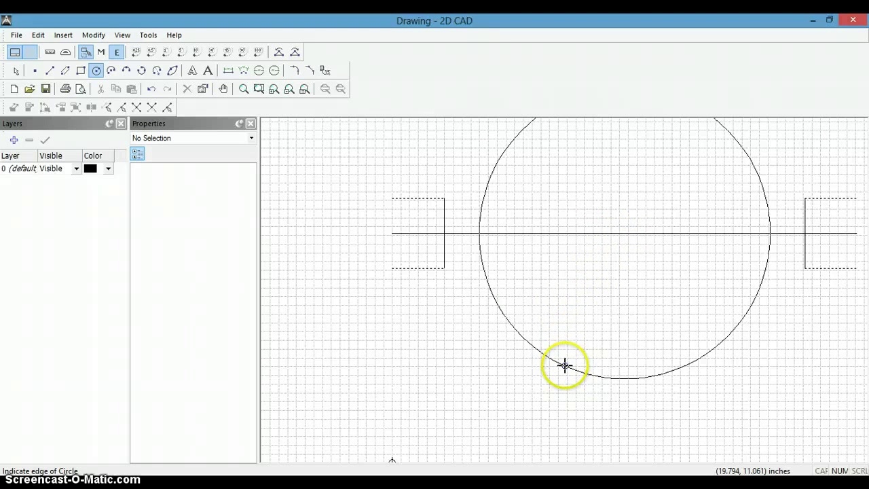
{"action": "right_click", "coordinate": [566, 377]}
{"action": "left_click", "coordinate": [585, 365]}
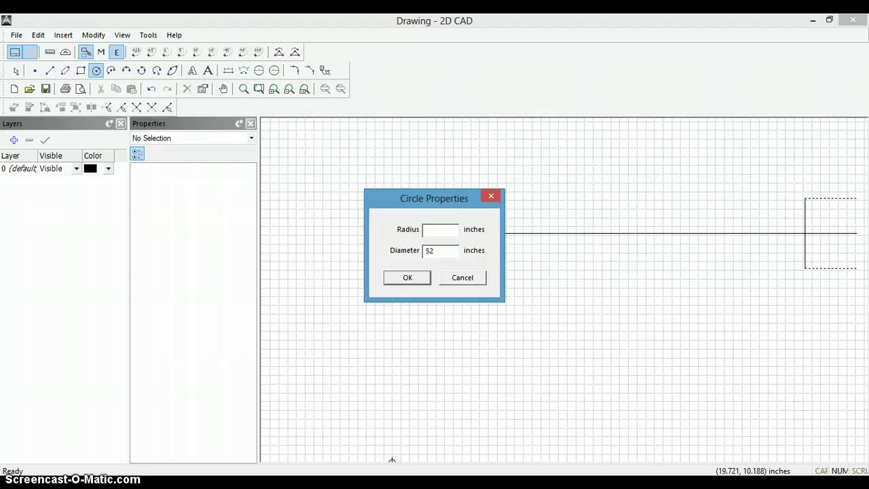
{"action": "type", "text": "52.5"}
{"action": "key", "text": "Return"}
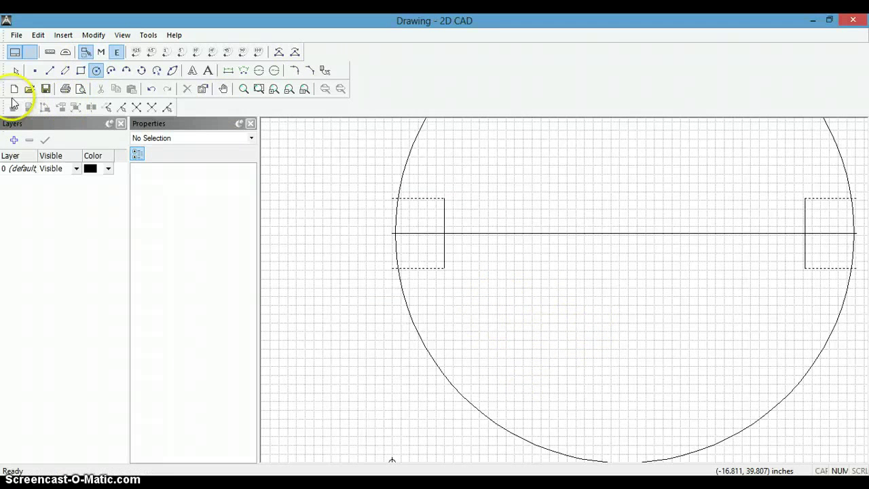
Step: Delete the horizontal centre line
{"action": "left_click", "coordinate": [17, 71]}
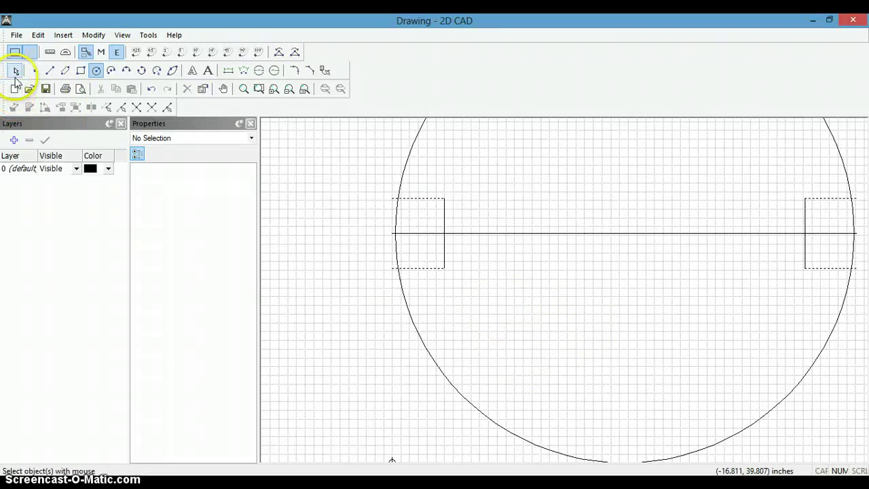
{"action": "left_click", "coordinate": [607, 234]}
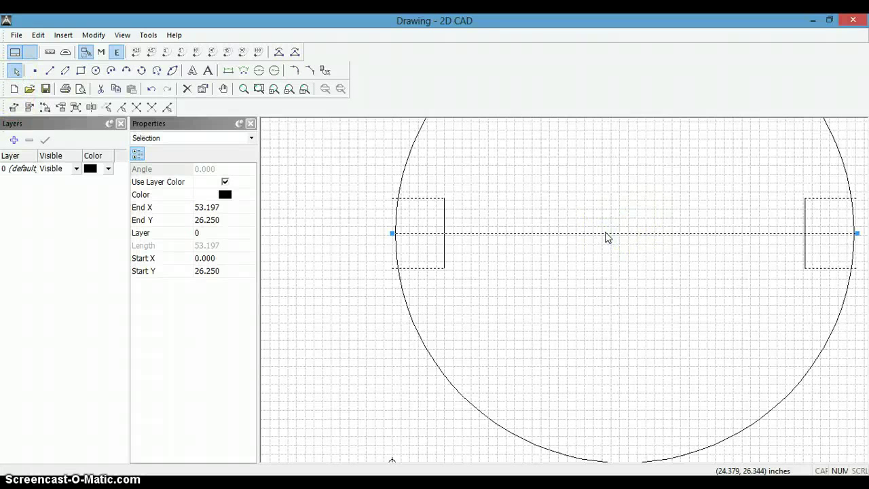
{"action": "key", "text": "Delete"}
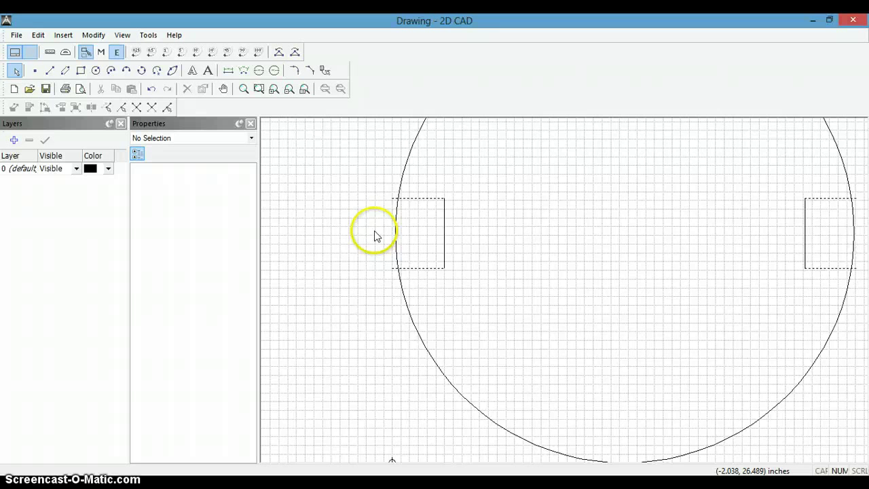
{"action": "scroll", "coordinate": [374, 235], "scroll_direction": "up", "scroll_amount": 2}
{"action": "scroll", "coordinate": [375, 235], "scroll_direction": "up", "scroll_amount": 2}
{"action": "scroll", "coordinate": [375, 237], "scroll_direction": "down", "scroll_amount": 2}
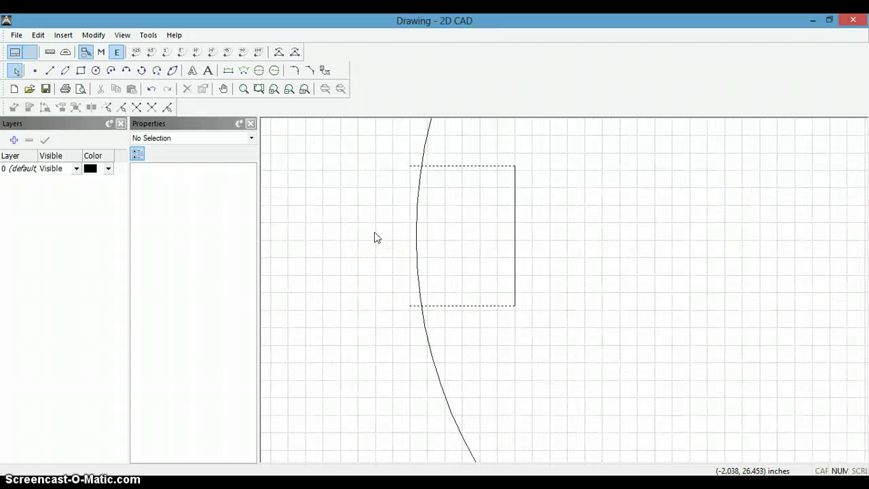
Step: Split the left arc at the rectangle's top and bottom edges and delete the inner piece
{"action": "left_click", "coordinate": [167, 107]}
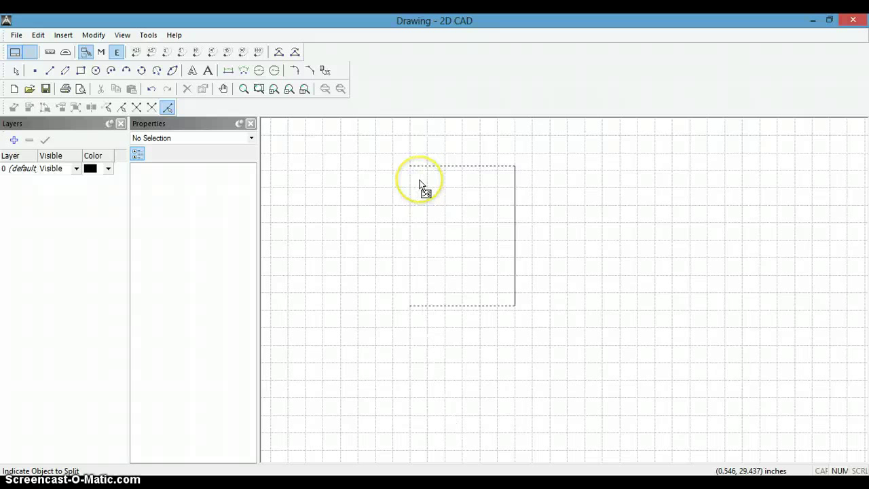
{"action": "left_click", "coordinate": [419, 182]}
{"action": "left_click", "coordinate": [419, 293]}
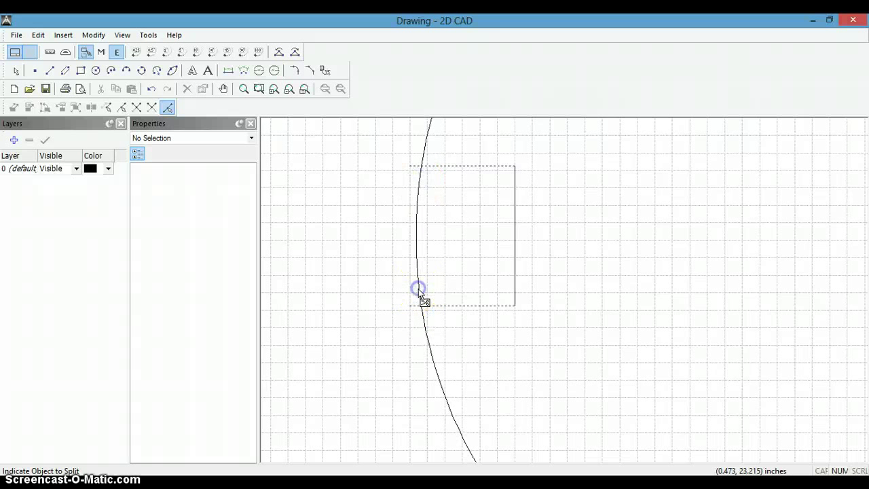
{"action": "left_click", "coordinate": [19, 70]}
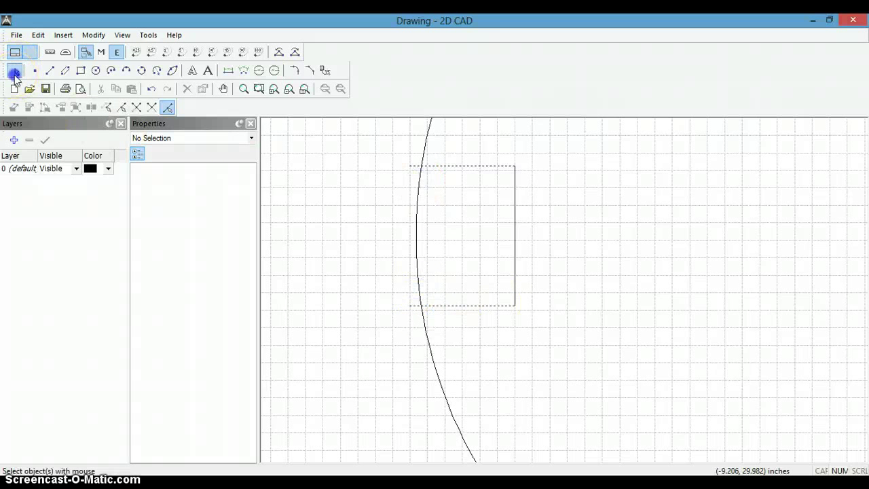
{"action": "left_click", "coordinate": [416, 245]}
{"action": "key", "text": "Delete"}
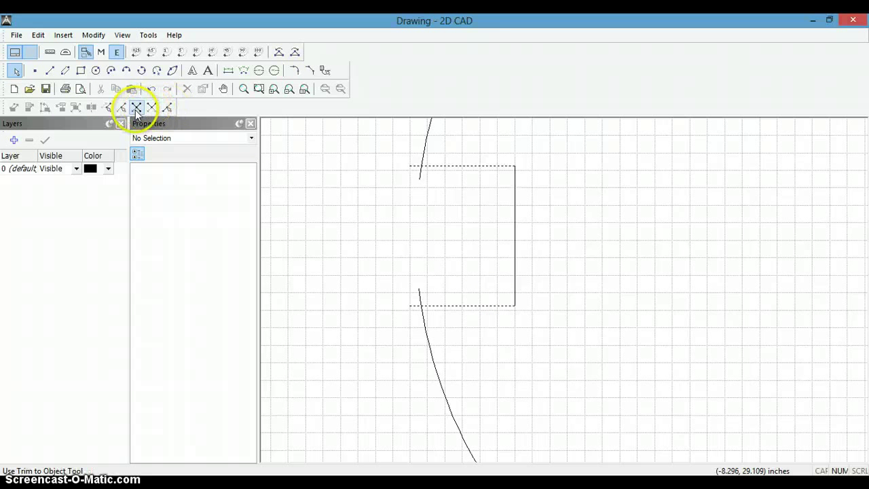
Step: Trim the upper and lower arc ends to the left rectangle's top and bottom edges
{"action": "left_click", "coordinate": [137, 107]}
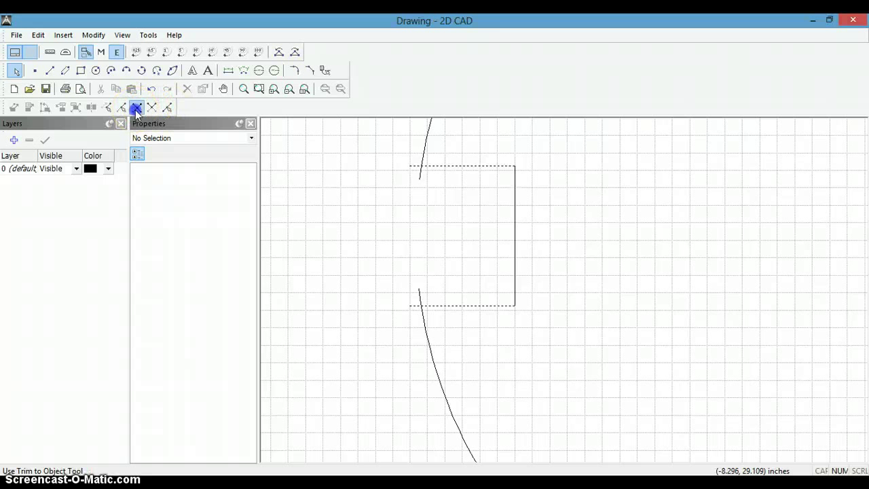
{"action": "left_click", "coordinate": [412, 166]}
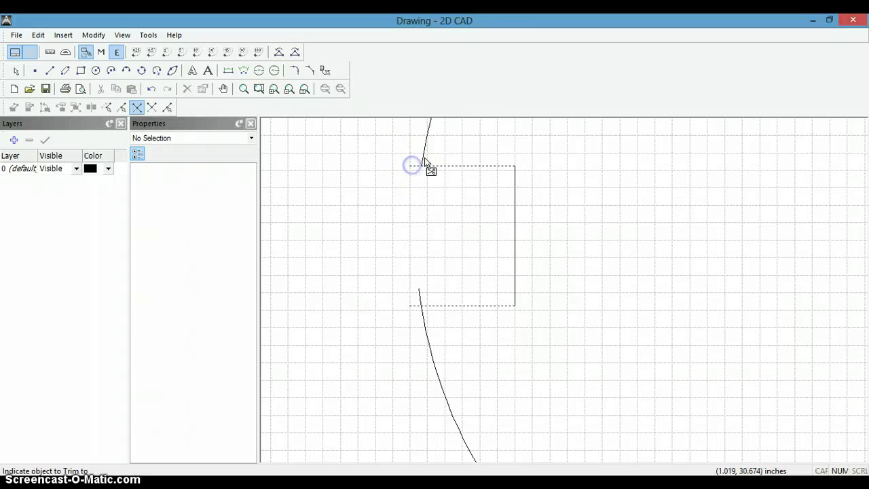
{"action": "left_click", "coordinate": [422, 157]}
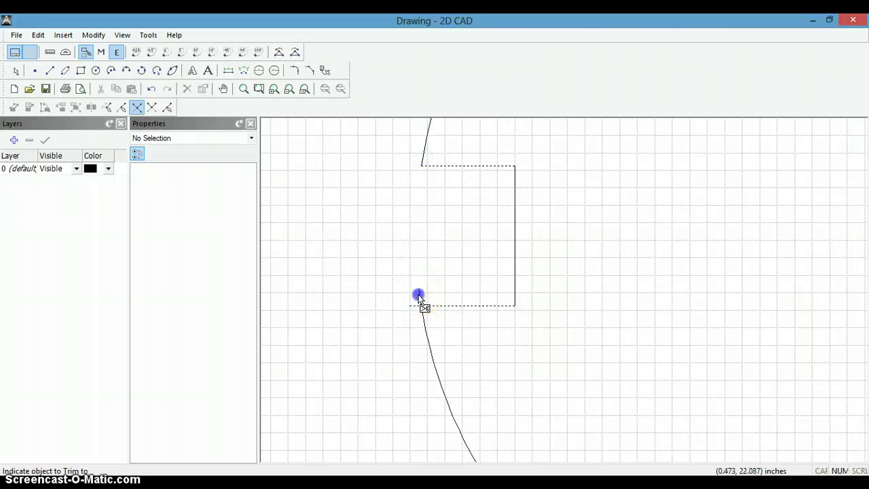
{"action": "left_click", "coordinate": [424, 326]}
{"action": "left_click", "coordinate": [416, 306]}
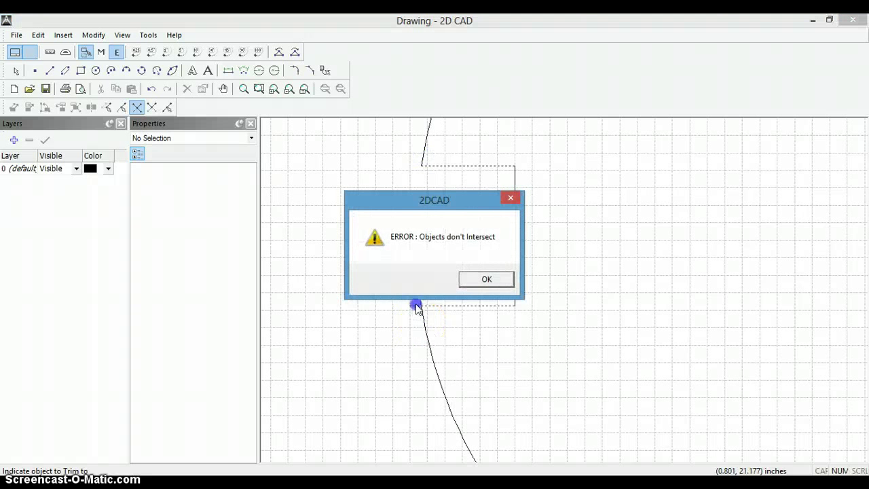
{"action": "left_click", "coordinate": [479, 281]}
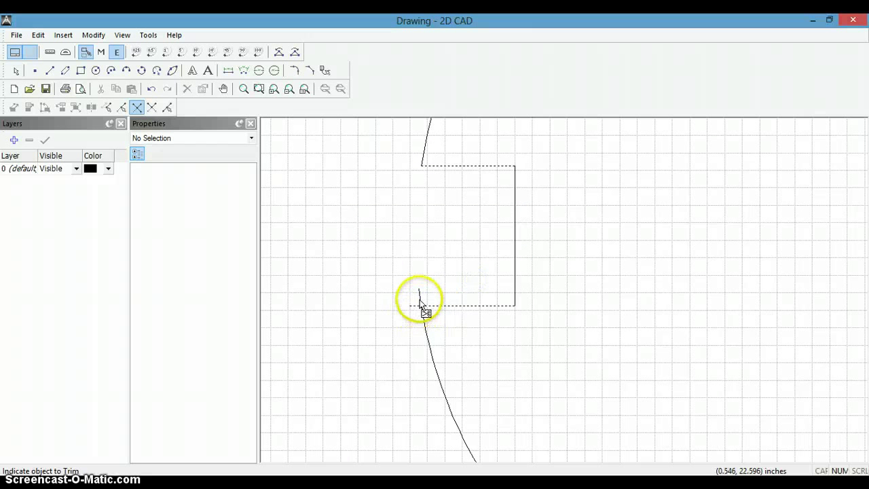
{"action": "left_click", "coordinate": [420, 297]}
{"action": "left_click", "coordinate": [432, 305]}
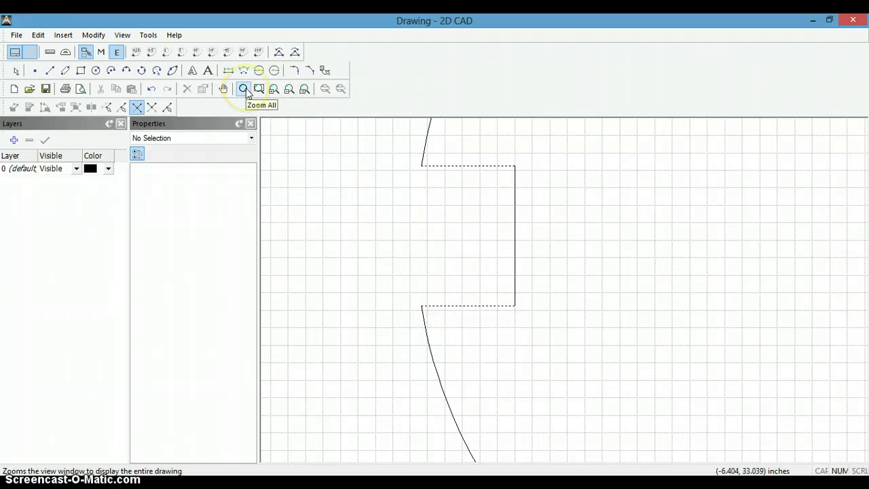
Step: Split the right arc at the notch edges and delete the arc pieces inside it
{"action": "left_click", "coordinate": [245, 91]}
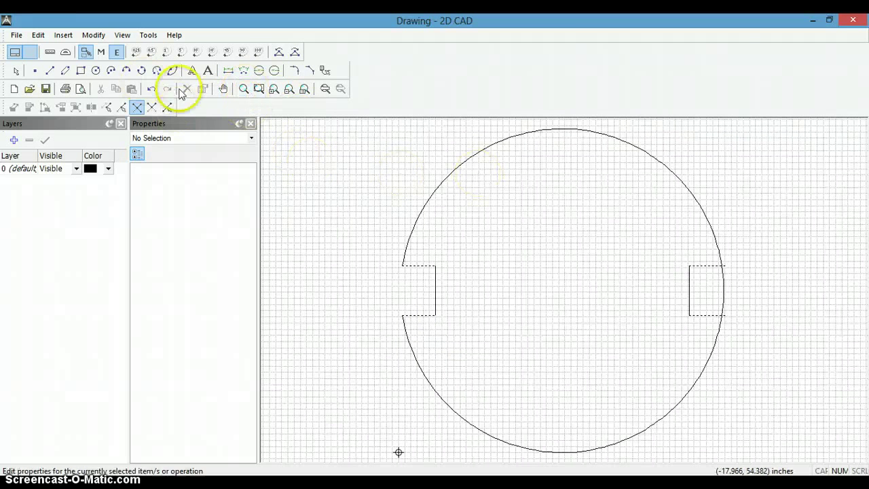
{"action": "left_click", "coordinate": [259, 89]}
{"action": "left_click", "coordinate": [700, 251]}
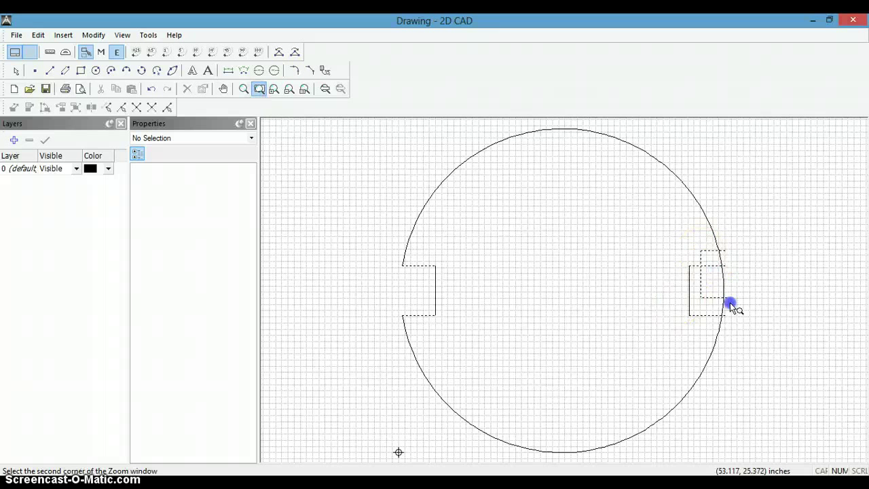
{"action": "left_click", "coordinate": [739, 338]}
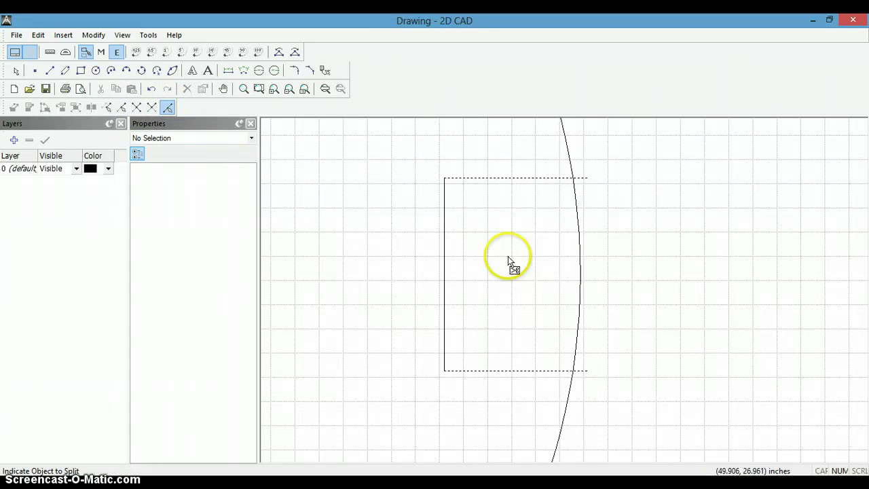
{"action": "left_click", "coordinate": [576, 201]}
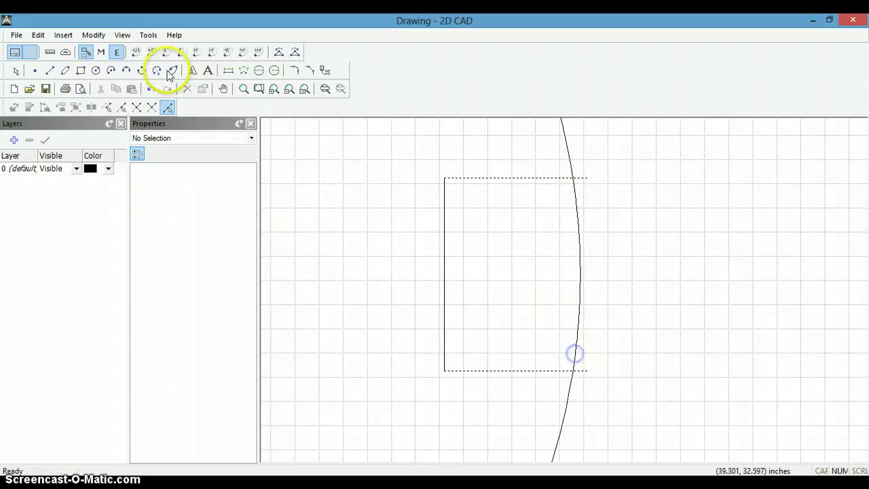
{"action": "left_click", "coordinate": [16, 71]}
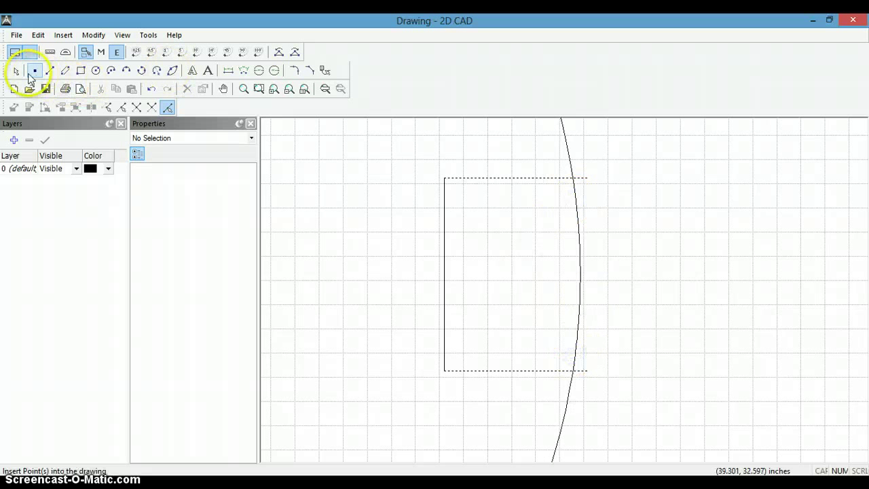
{"action": "left_click", "coordinate": [578, 228]}
{"action": "key", "text": "Delete"}
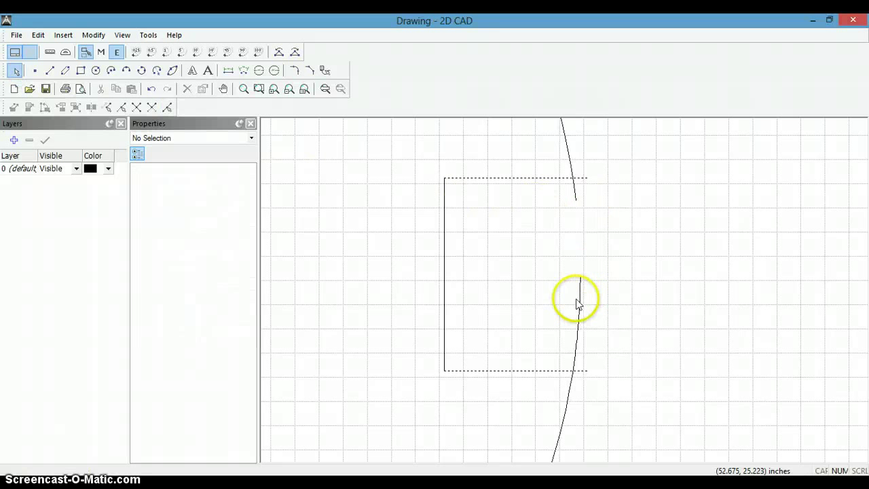
{"action": "left_click", "coordinate": [581, 301]}
{"action": "key", "text": "Delete"}
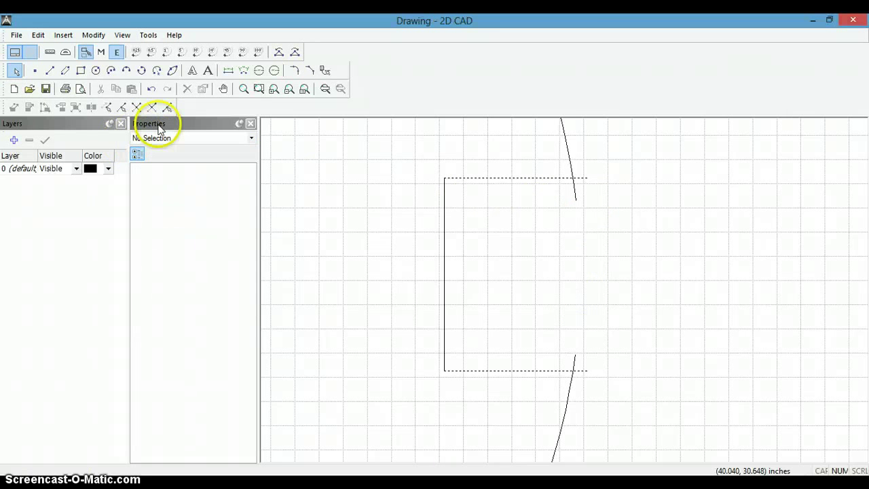
Step: Trim the upper and lower arc ends to the right rectangle's edges, then view the whole drawing
{"action": "left_click", "coordinate": [136, 108]}
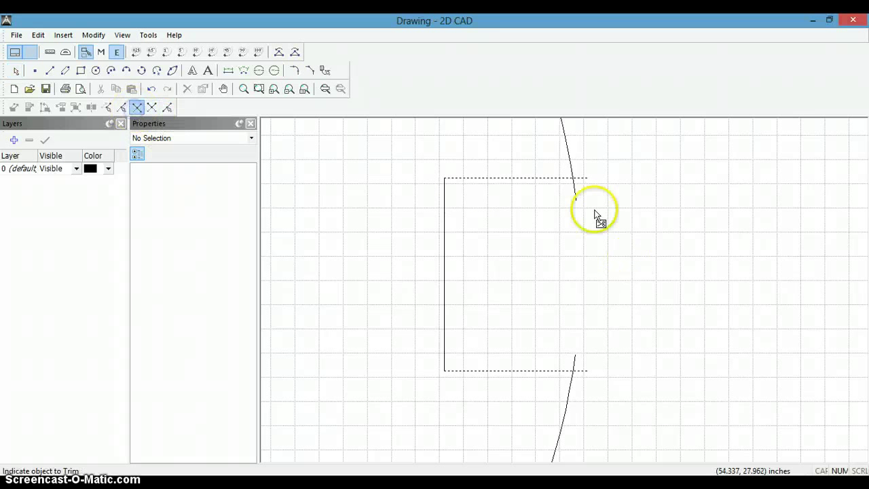
{"action": "left_click", "coordinate": [566, 180]}
{"action": "left_click", "coordinate": [577, 177]}
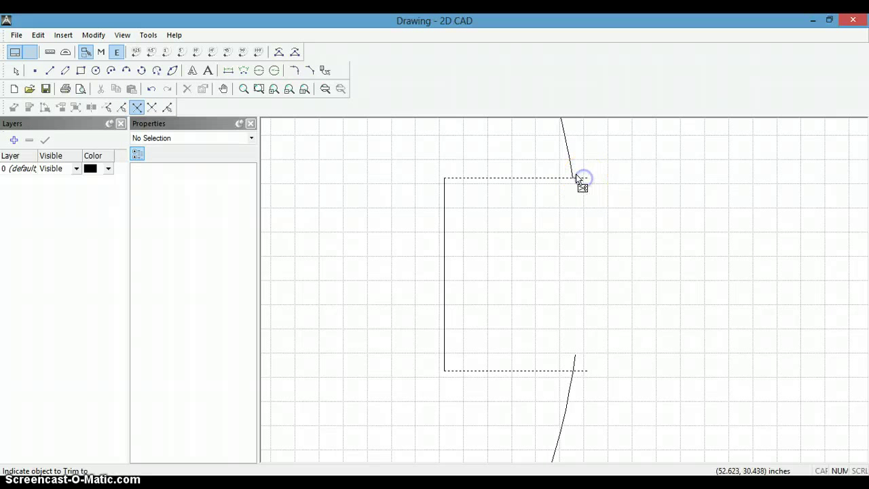
{"action": "left_click", "coordinate": [575, 364]}
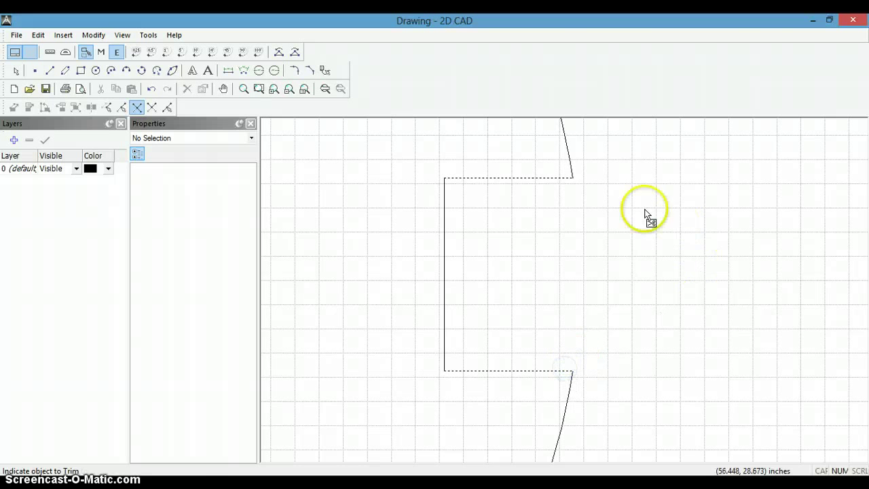
{"action": "left_click", "coordinate": [242, 90]}
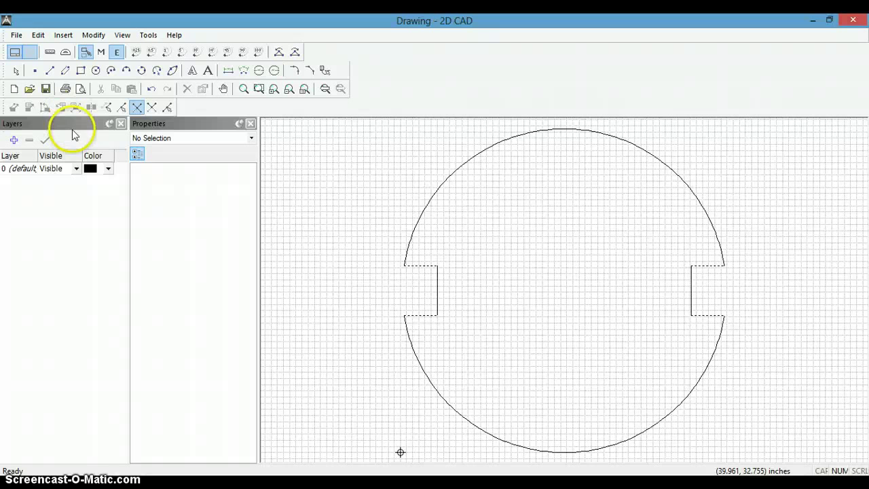
Step: Save the drawing as 54 in blade CWJ2.dwg, overwriting the existing file
{"action": "left_click", "coordinate": [17, 36]}
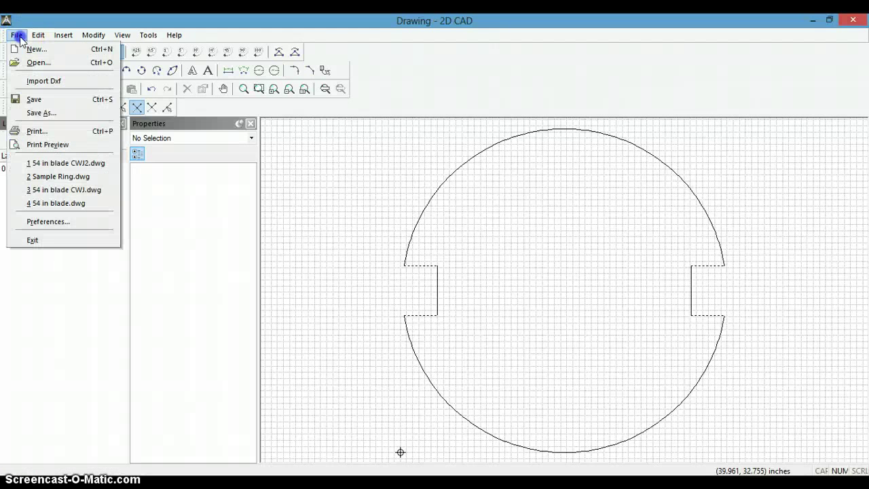
{"action": "left_click", "coordinate": [44, 107]}
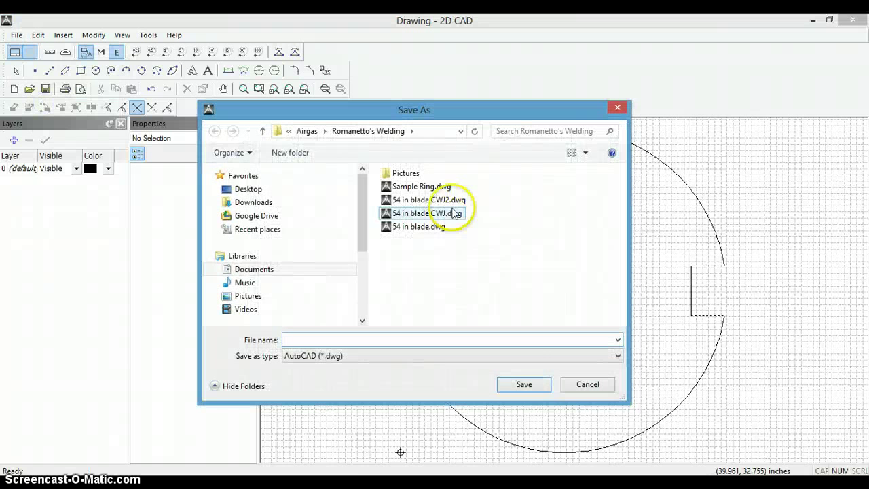
{"action": "left_click", "coordinate": [443, 200]}
{"action": "left_click", "coordinate": [524, 384]}
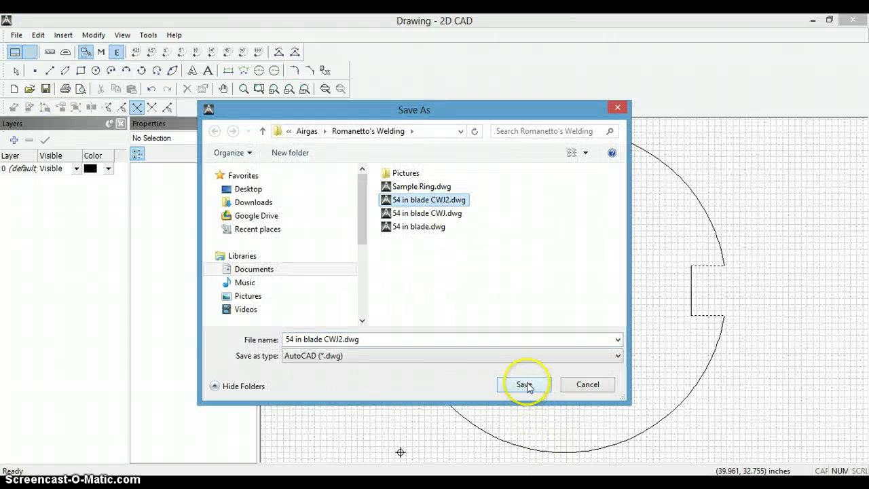
{"action": "left_click", "coordinate": [471, 255]}
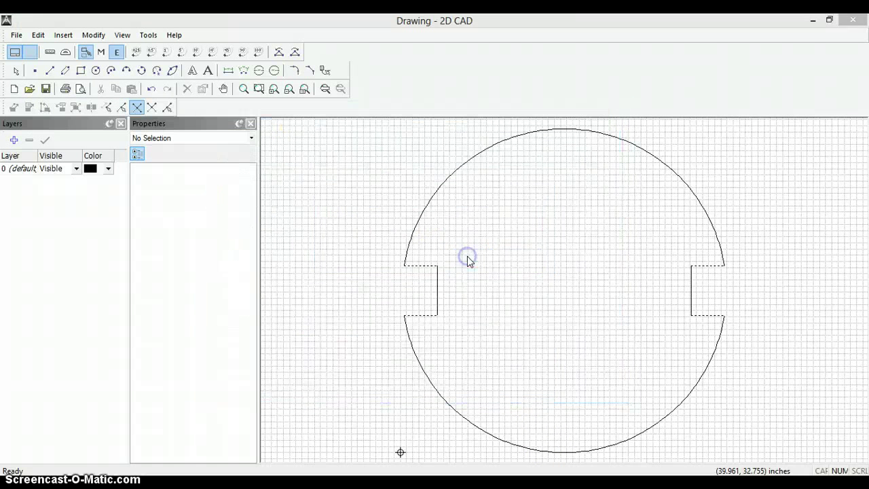